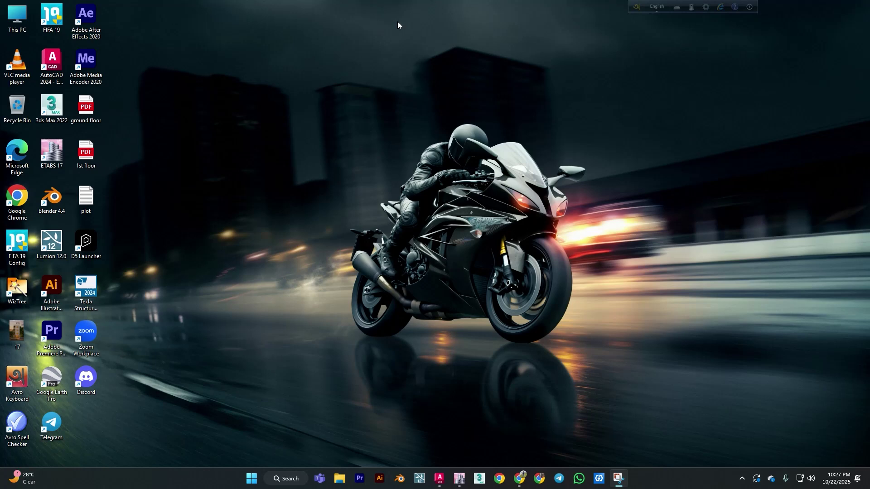
Switch to ETABS and start a new model using the saved user default settings
click(460, 478)
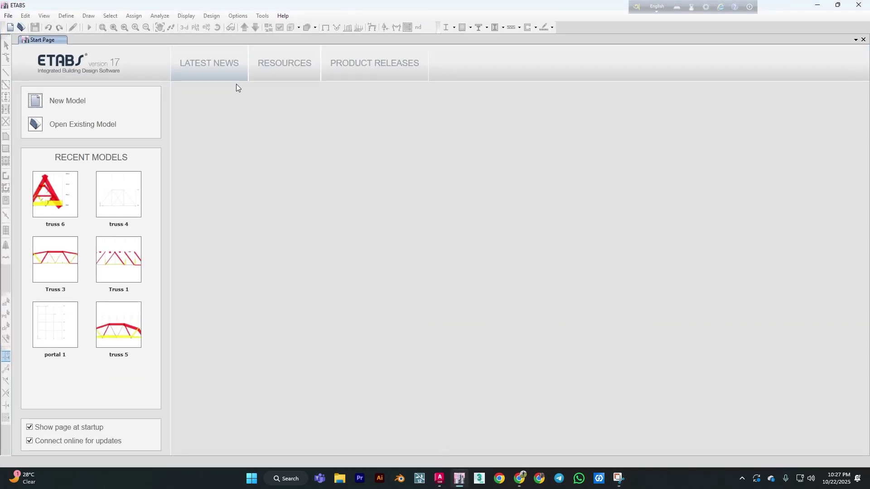
click(74, 107)
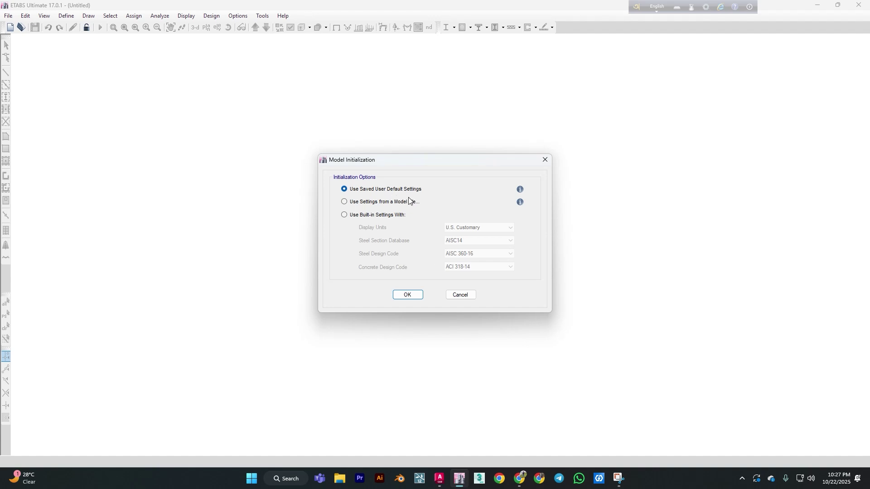
click(360, 216)
click(380, 191)
click(408, 295)
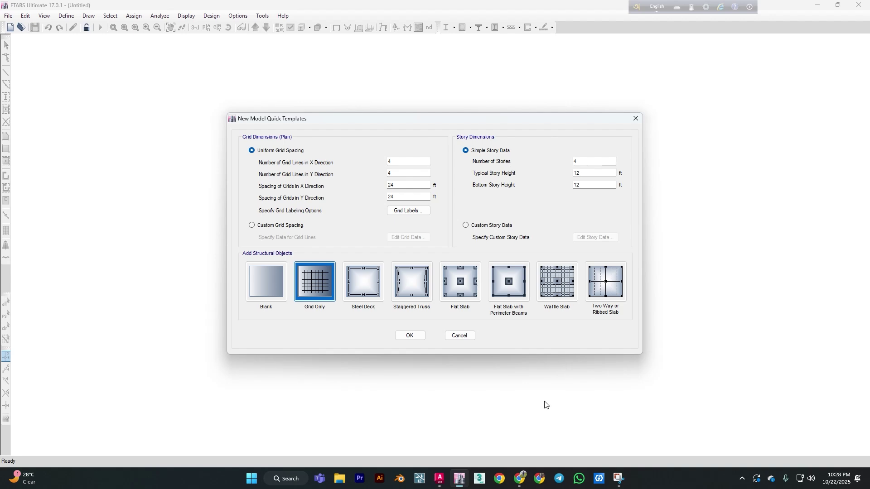
Review the continuous beam's supports and span dimensions in the AutoCAD drawing, and return to ETABS
click(439, 478)
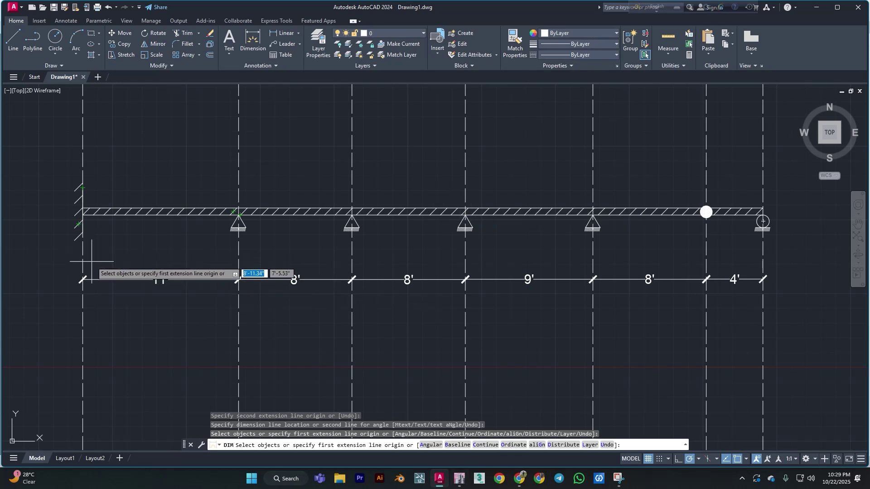
mouse_move(467, 485)
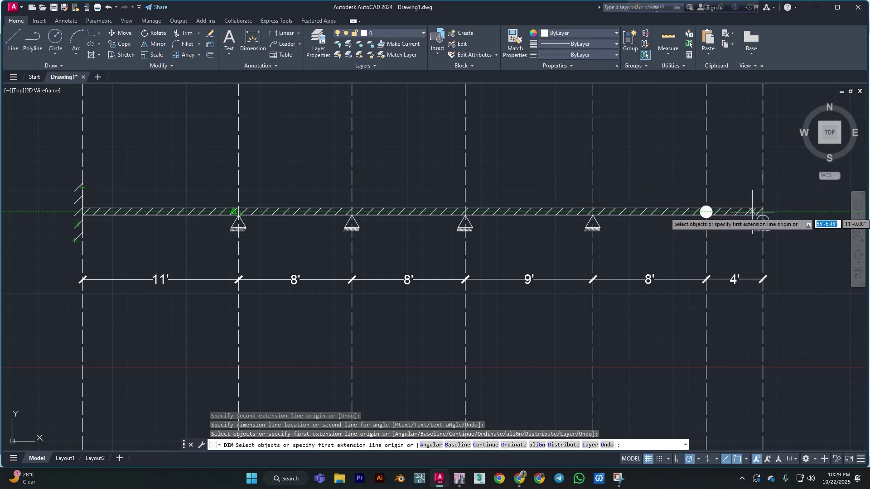
click(458, 480)
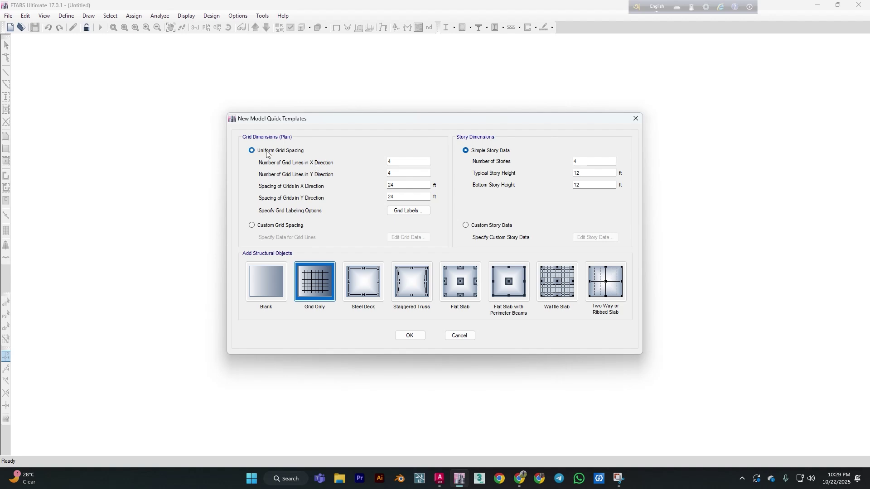
Choose custom grid spacing for the plan and display the grid system data as spacing
click(256, 228)
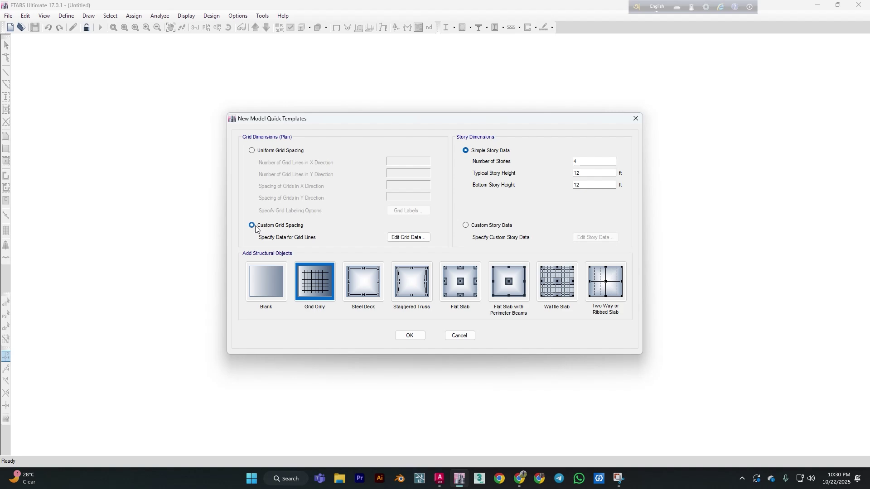
click(439, 479)
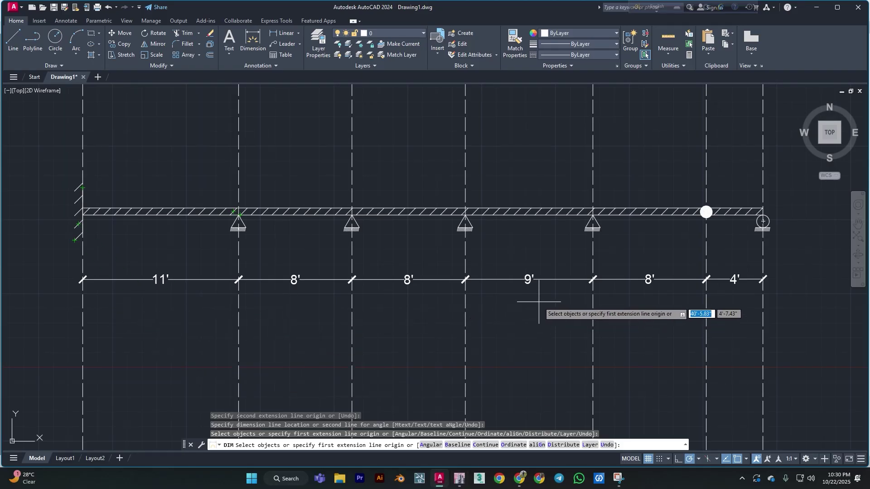
click(459, 479)
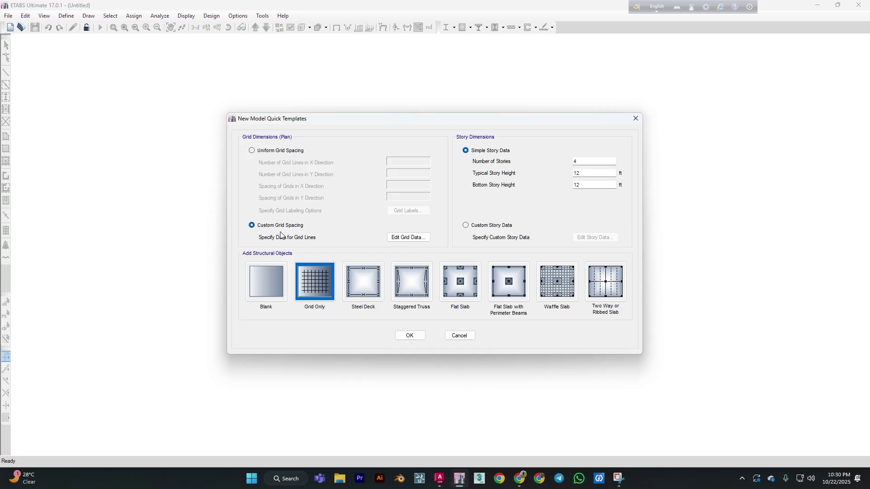
click(393, 238)
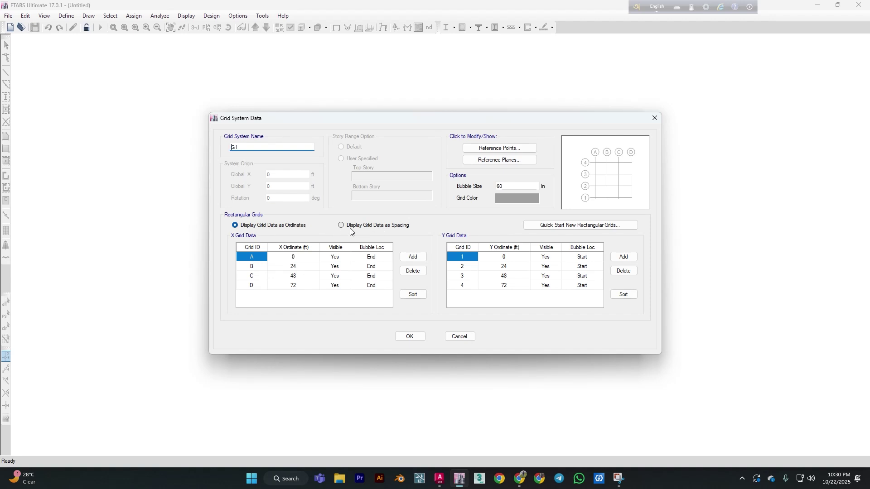
click(440, 480)
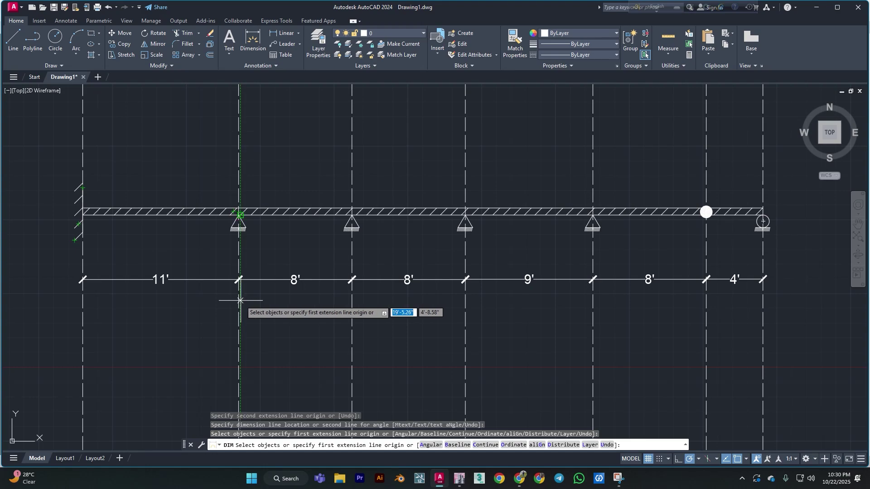
click(460, 478)
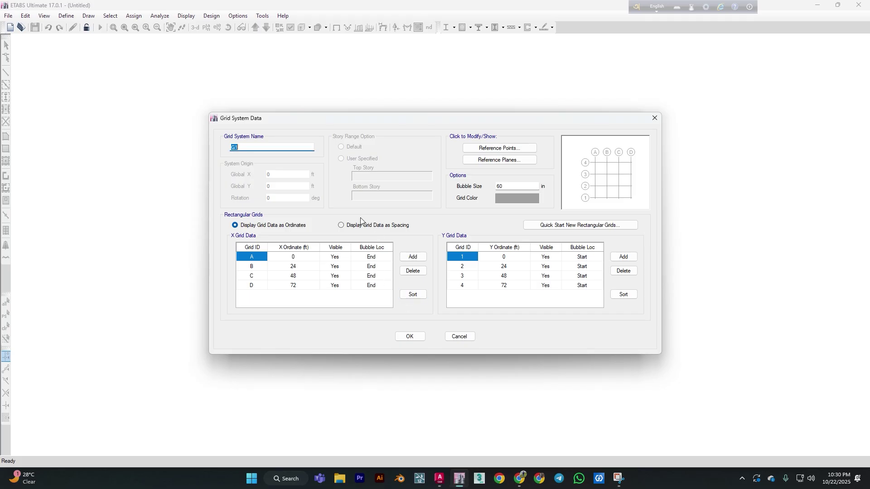
click(341, 226)
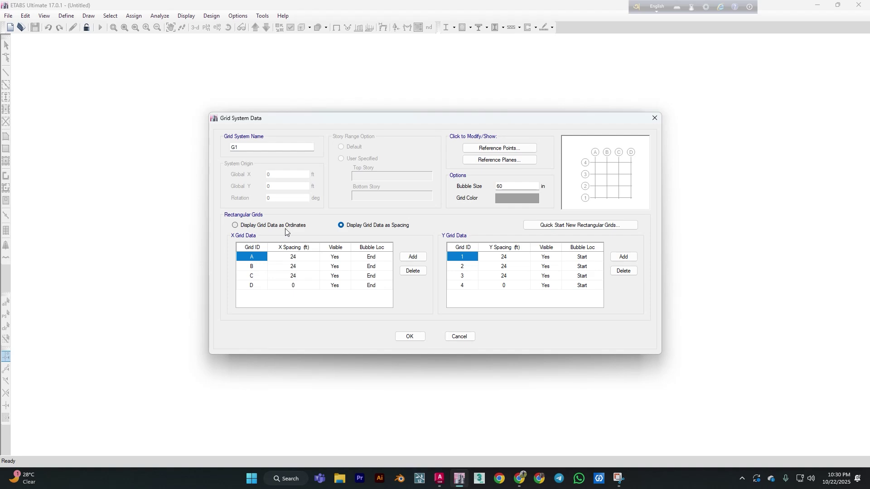
Check the number of grid lines and the spacing between them on the AutoCAD beam drawing
click(438, 478)
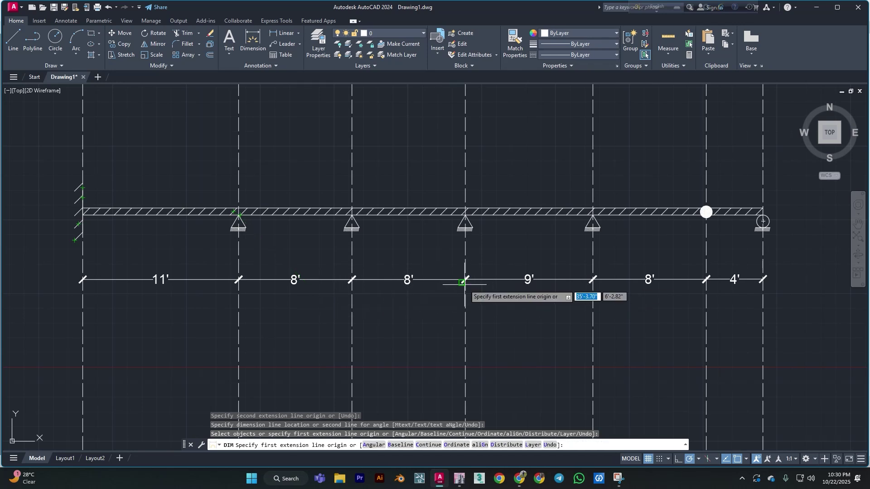
click(230, 280)
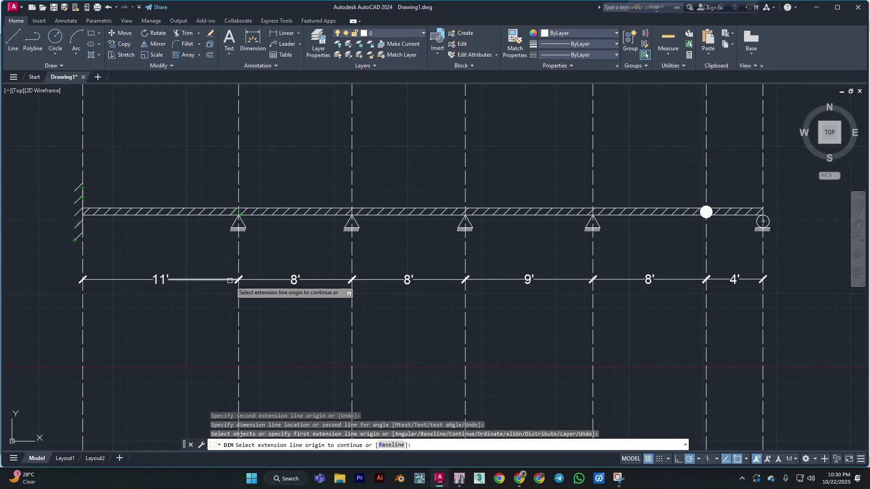
click(462, 480)
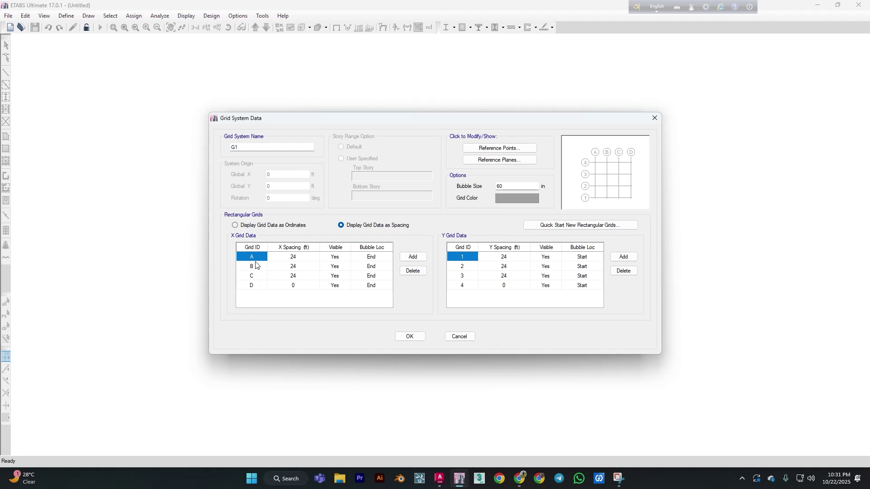
Add three X grid lines in ETABS and set the X spacings of grids A, B and C to 11, 8 and 8 ft
click(414, 257)
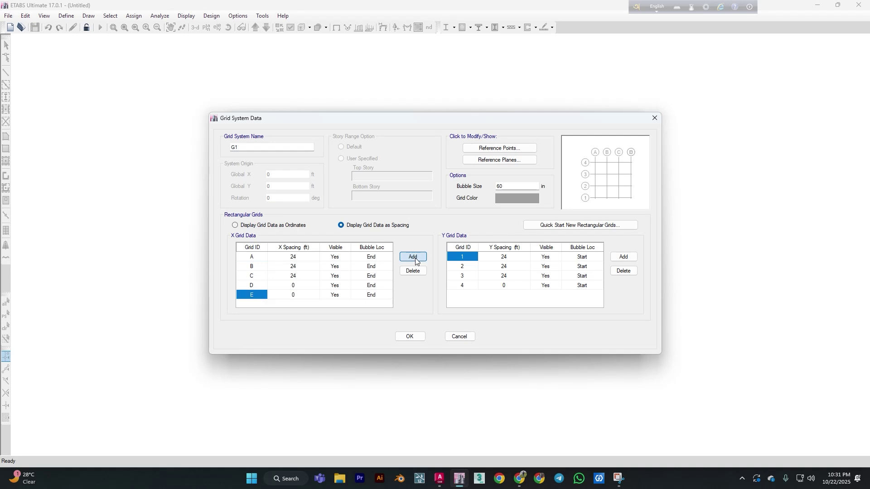
click(415, 259)
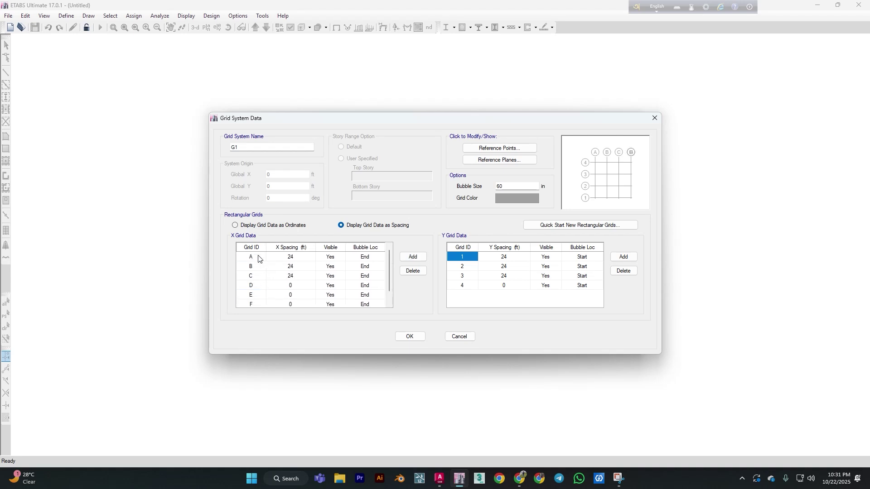
drag(259, 259, 290, 258)
text(11)
click(301, 268)
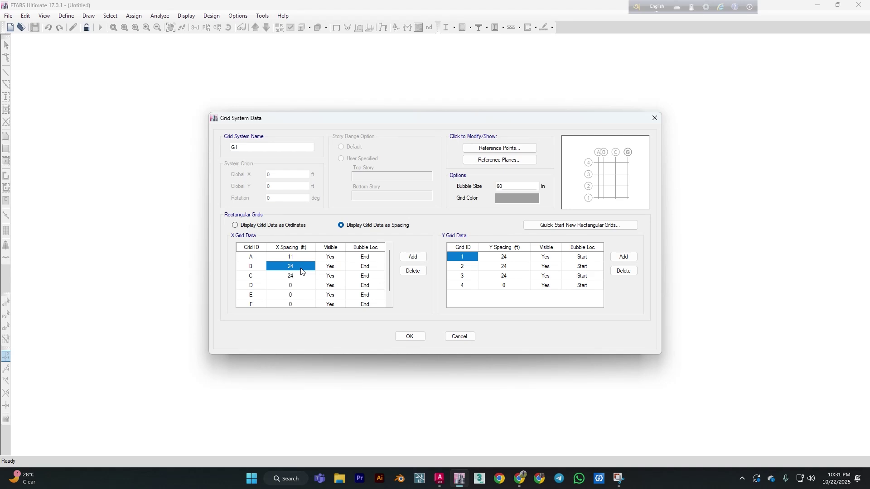
text(8)
click(293, 278)
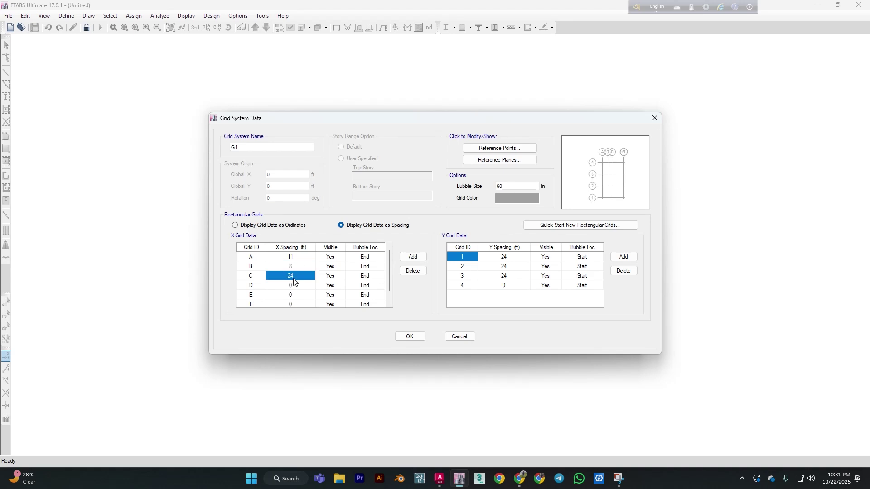
text(8)
Set the X spacings of grids D, E and F to 9, 8 and 4 ft
click(293, 287)
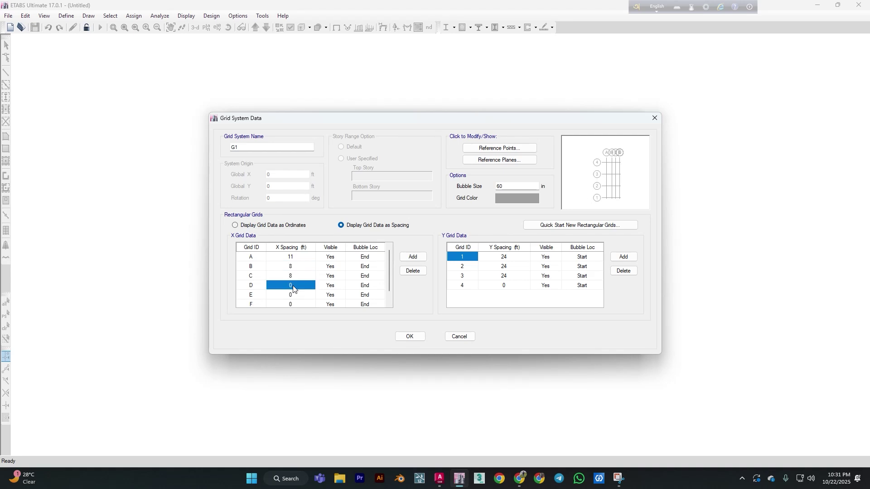
text(9)
click(296, 295)
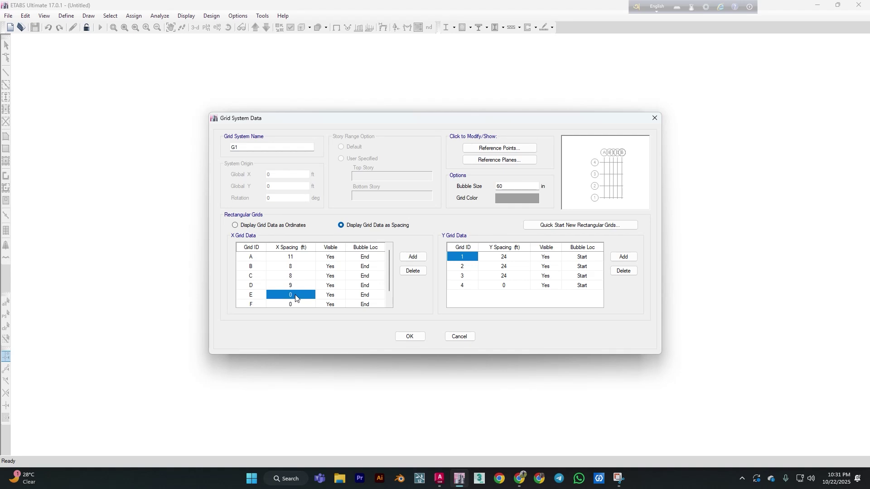
text(8)
scroll(299, 301, down, 1)
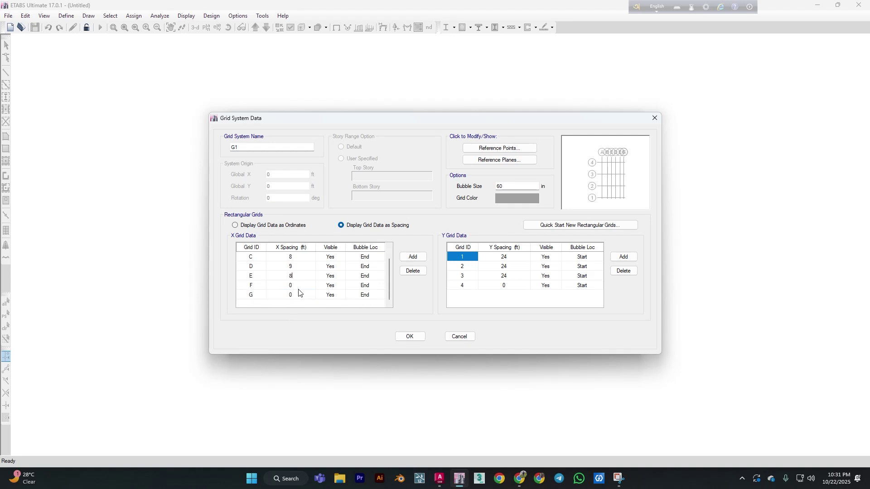
click(300, 286)
text(4)
Delete Y grid lines 1, 2 and 3, keeping only grid 4, and accept the grid system data
click(623, 271)
click(623, 272)
click(623, 272)
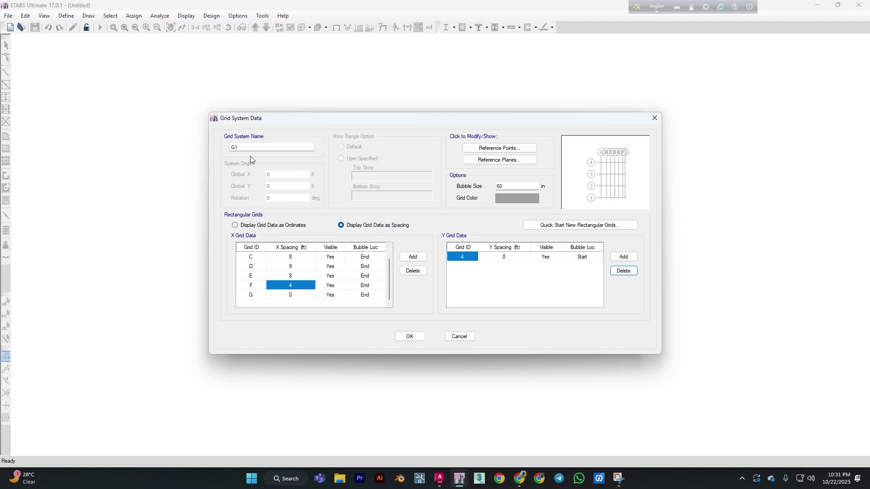
click(418, 337)
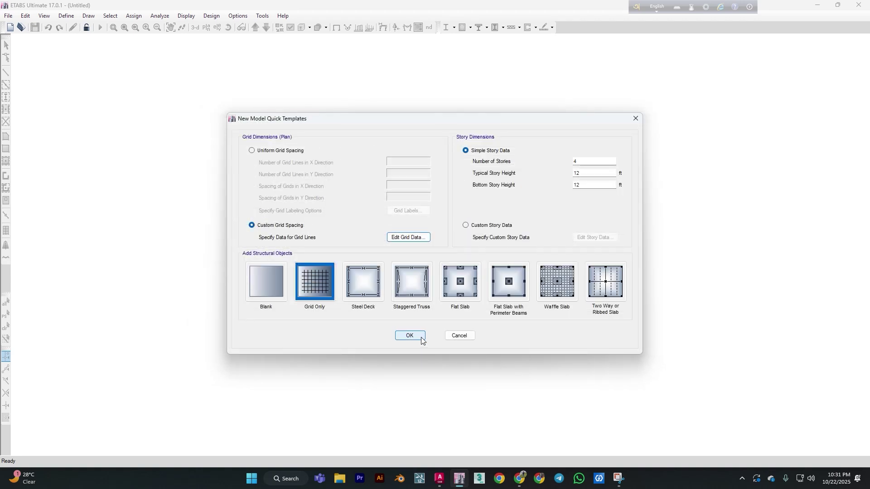
Set the number of stories to 1 and create the model from the Grid Only template
double_click(602, 162)
text(1)
click(410, 336)
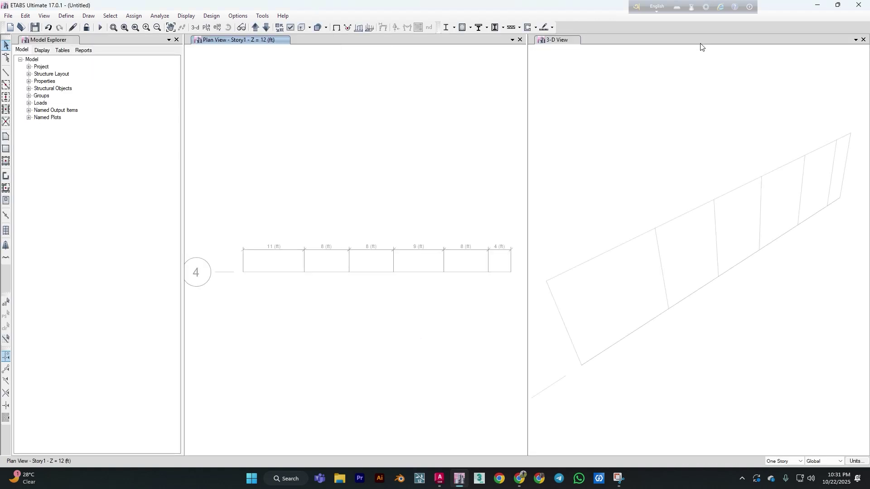
Close the 3-D view and display the elevation of grid line 4 in the remaining view
click(863, 39)
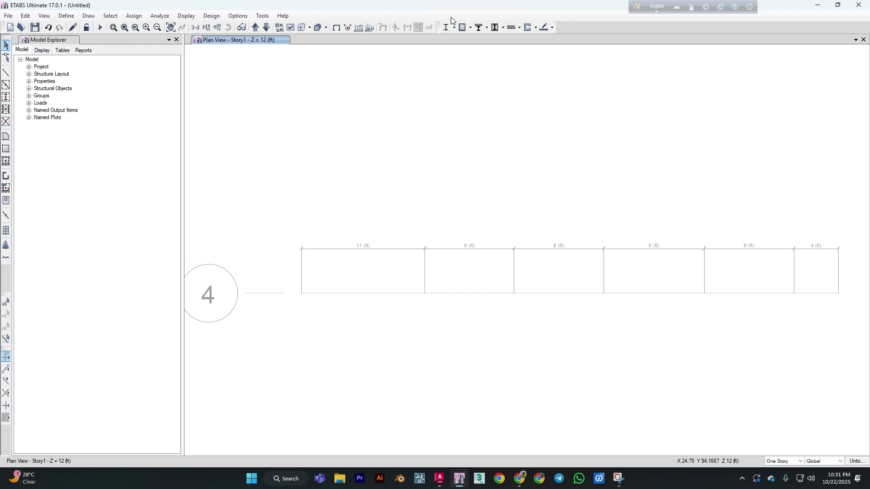
click(216, 30)
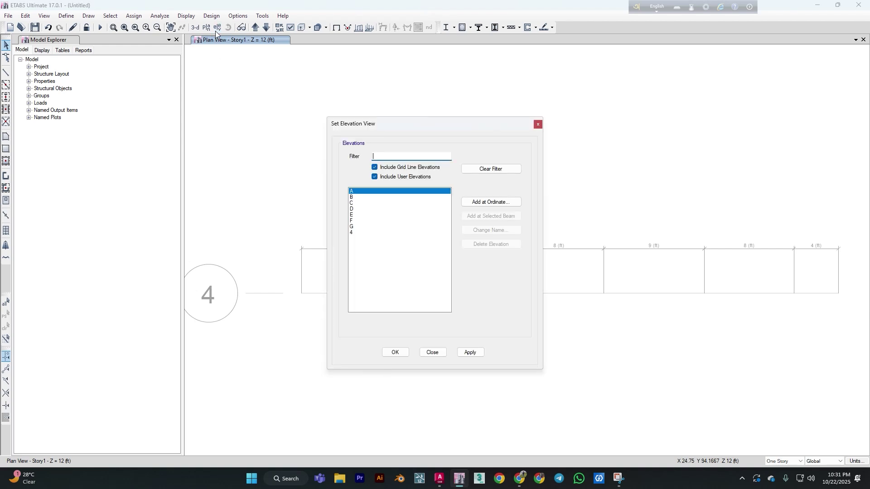
click(352, 233)
click(472, 355)
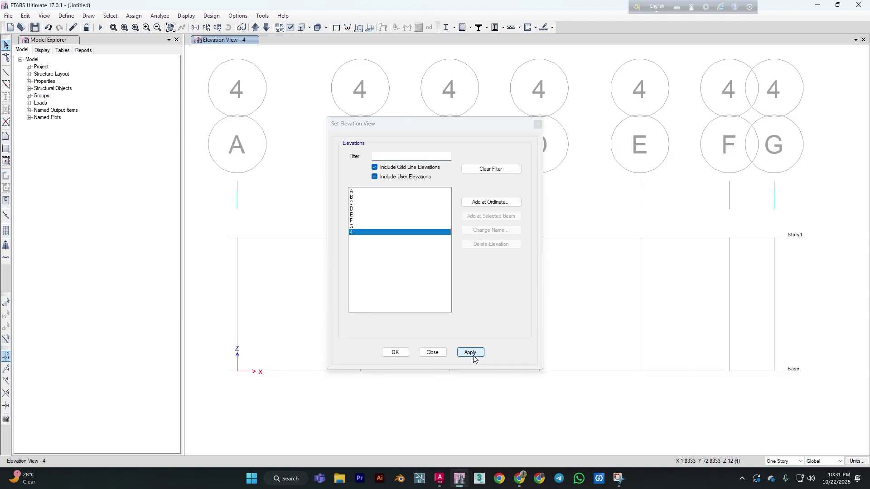
click(432, 353)
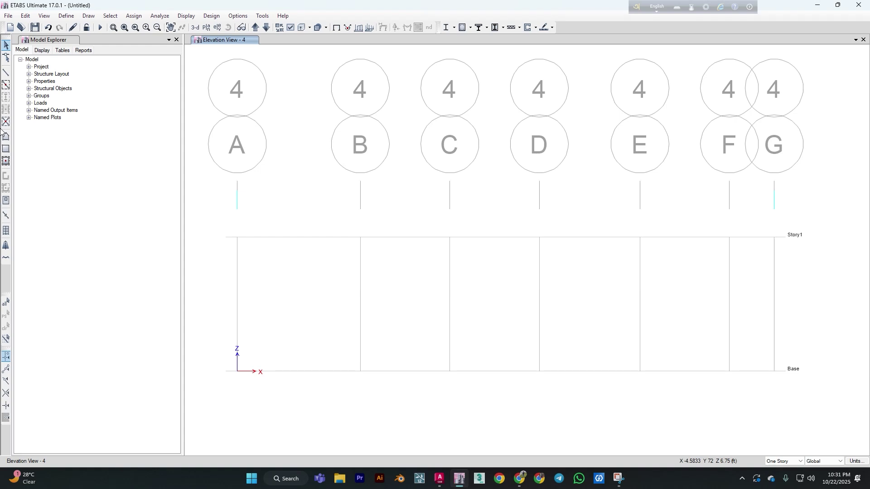
Start drawing frame lines and choose the ConcBm section as the property for the beam
click(6, 74)
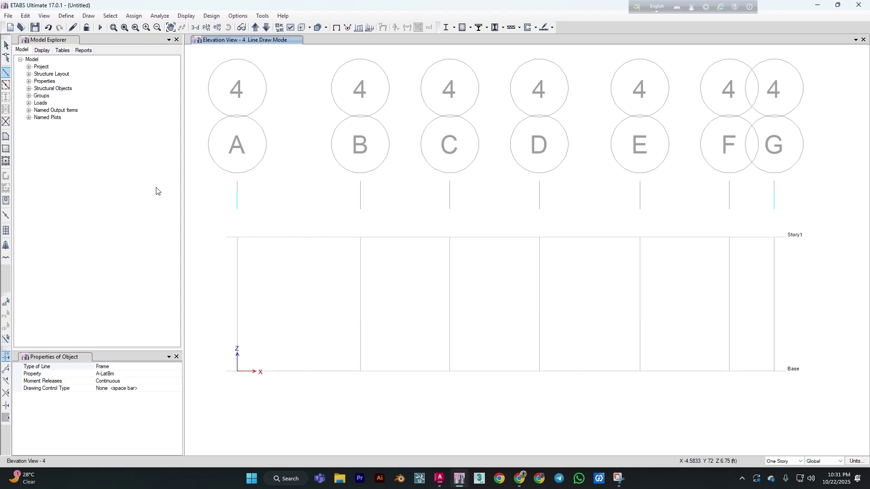
click(138, 375)
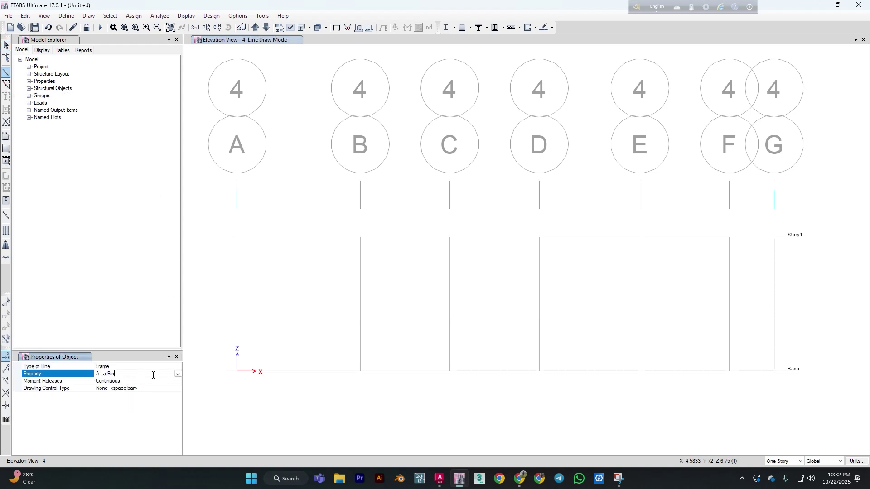
click(178, 374)
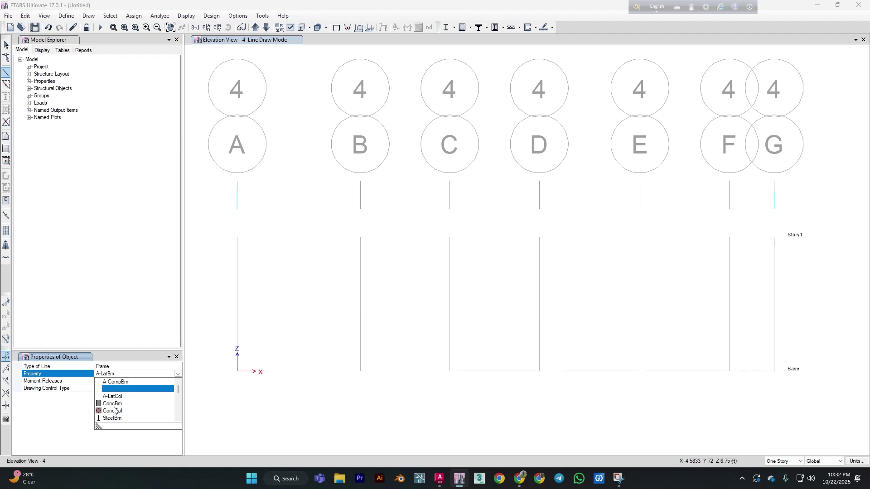
scroll(118, 404, down, 6)
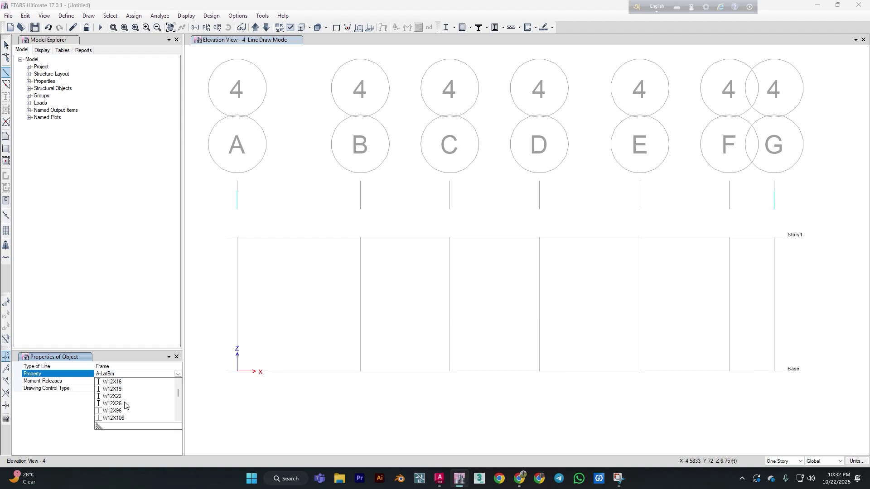
scroll(124, 408, down, 4)
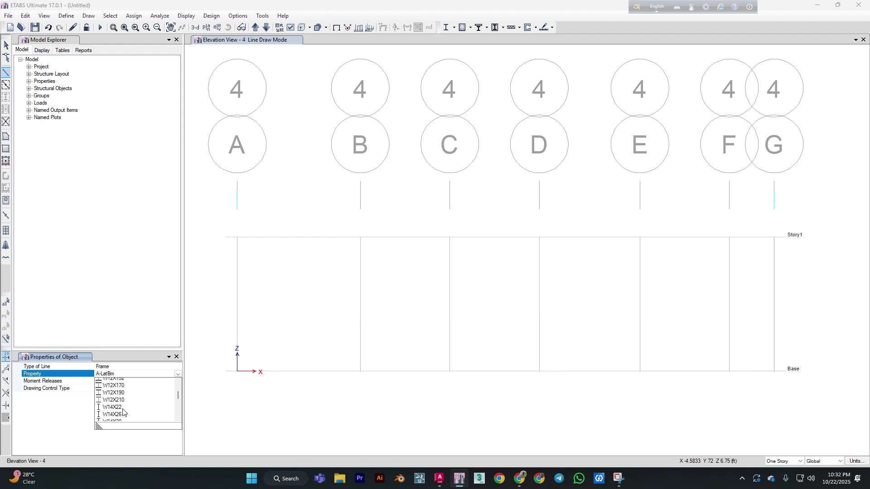
scroll(124, 411, up, 5)
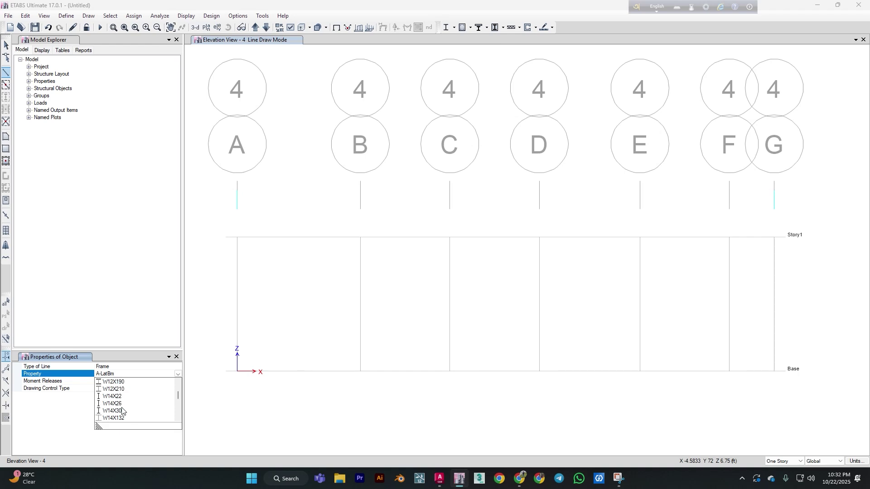
scroll(122, 411, up, 6)
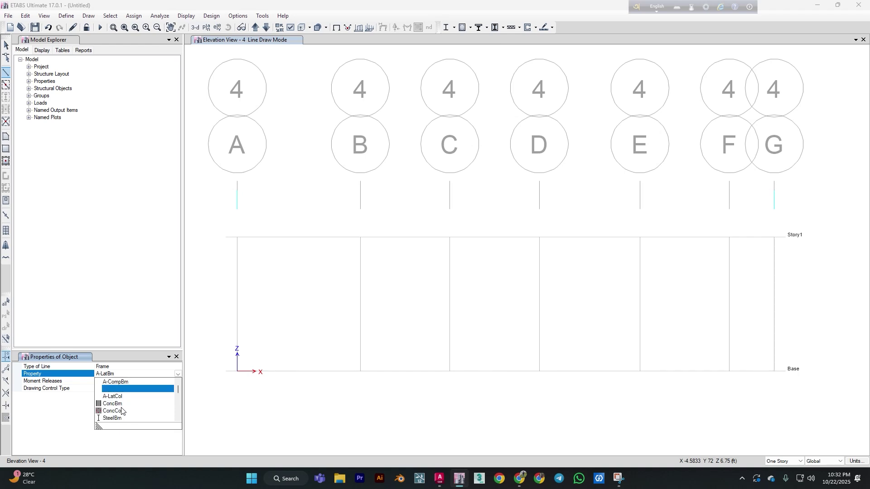
scroll(121, 410, down, 7)
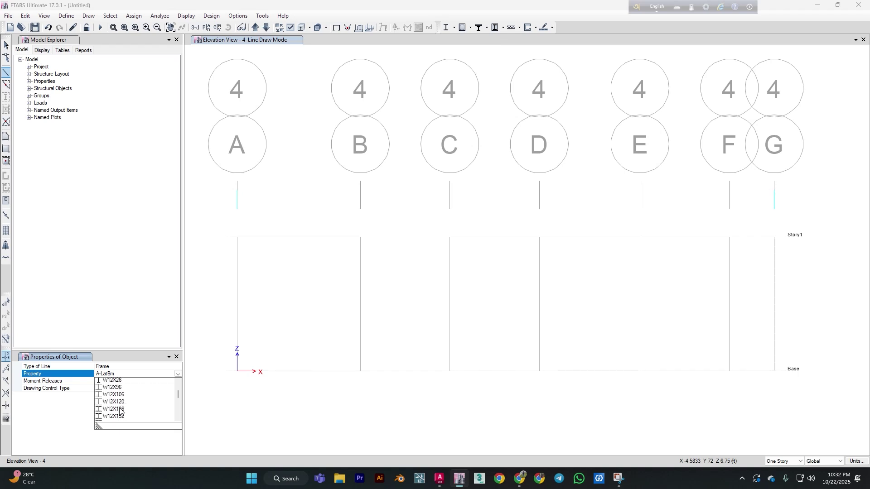
scroll(120, 412, down, 10)
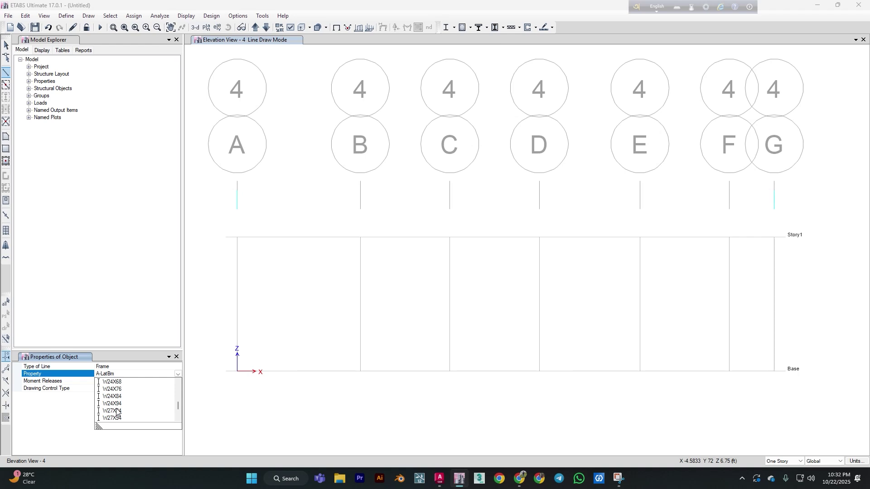
scroll(118, 411, up, 16)
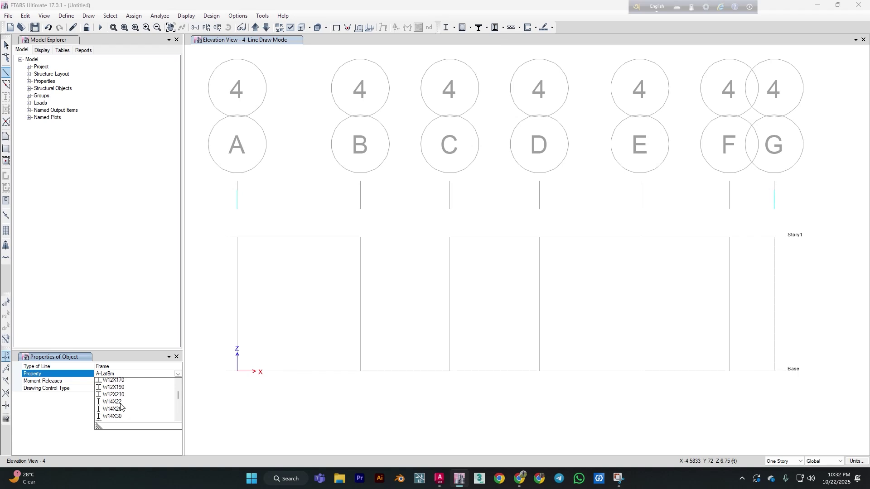
scroll(120, 407, up, 1)
click(120, 404)
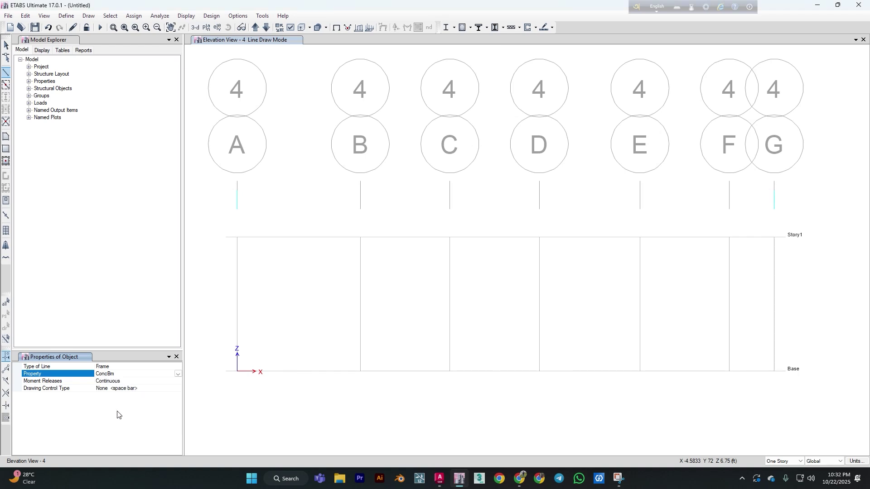
Draw the continuous beam along Story1 from grid A to grid G as separate spans ending at each grid line
click(237, 237)
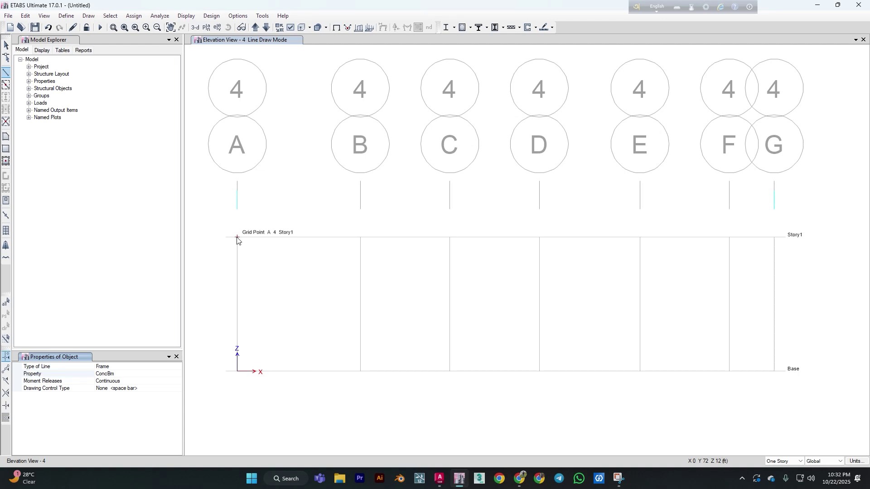
click(360, 237)
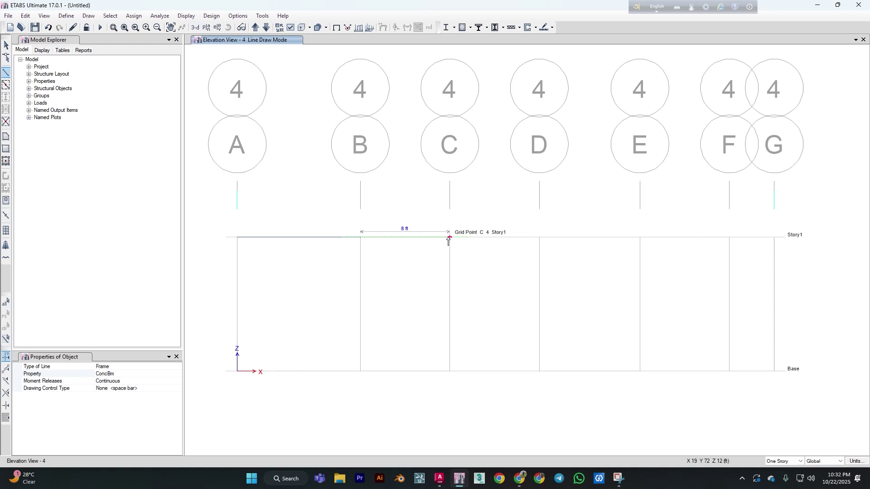
click(449, 237)
click(540, 238)
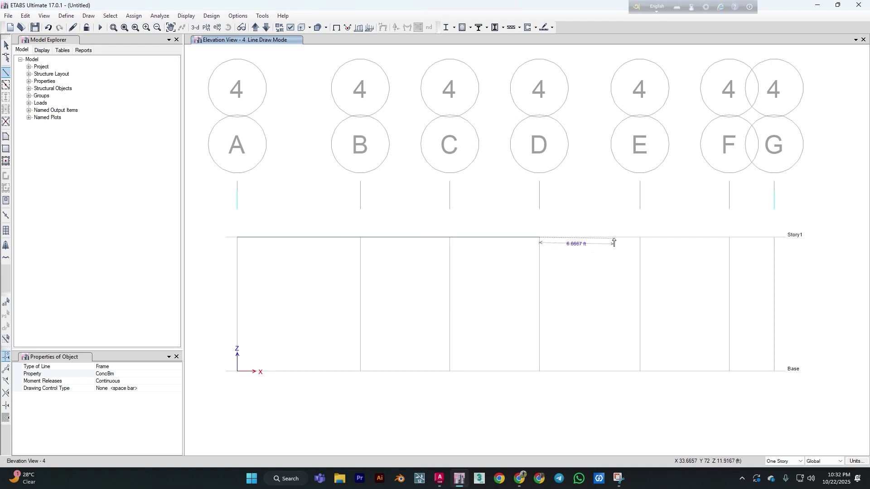
click(640, 238)
click(731, 237)
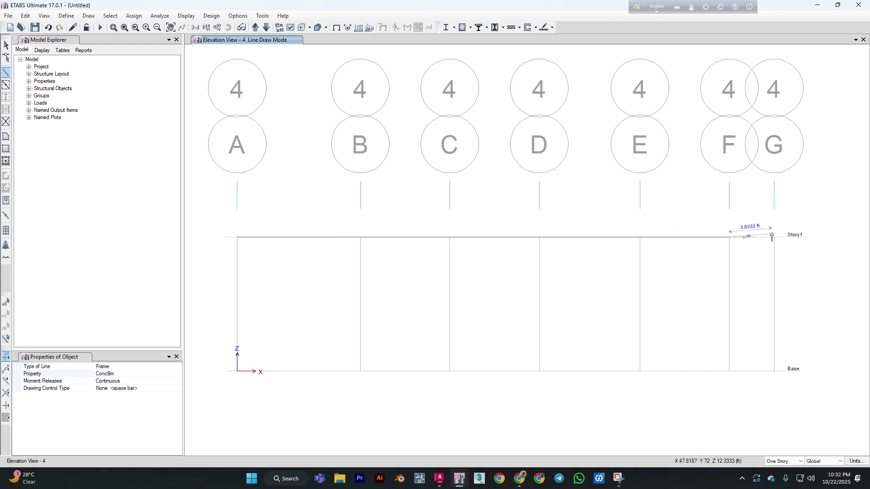
click(774, 237)
key(Escape)
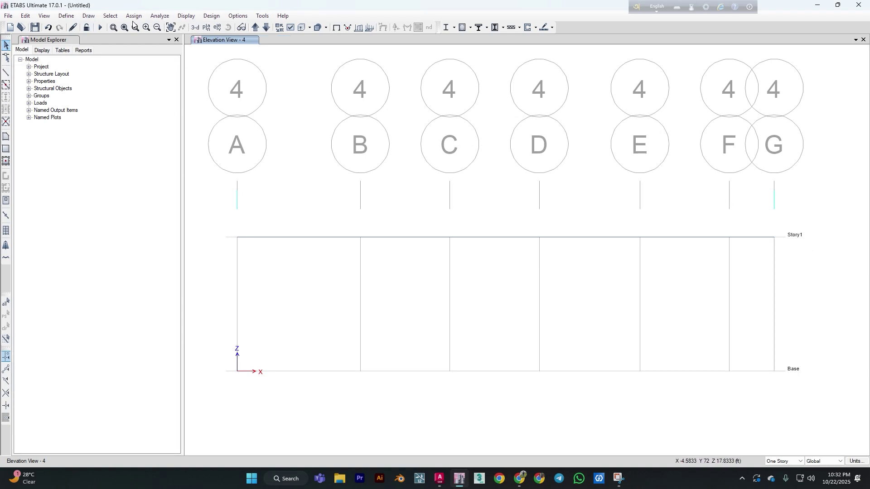
Assign a fixed support, restraining all translations and rotations, to the Story1 joint at grid A
drag(266, 255, 205, 218)
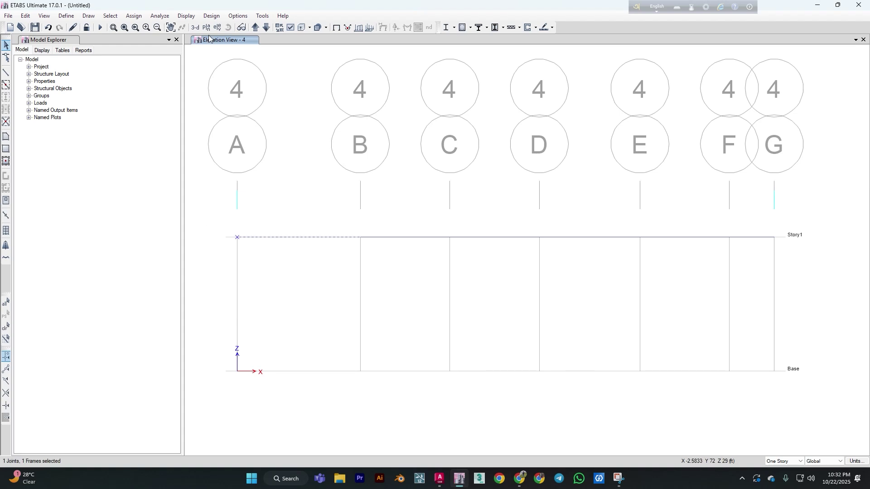
click(134, 15)
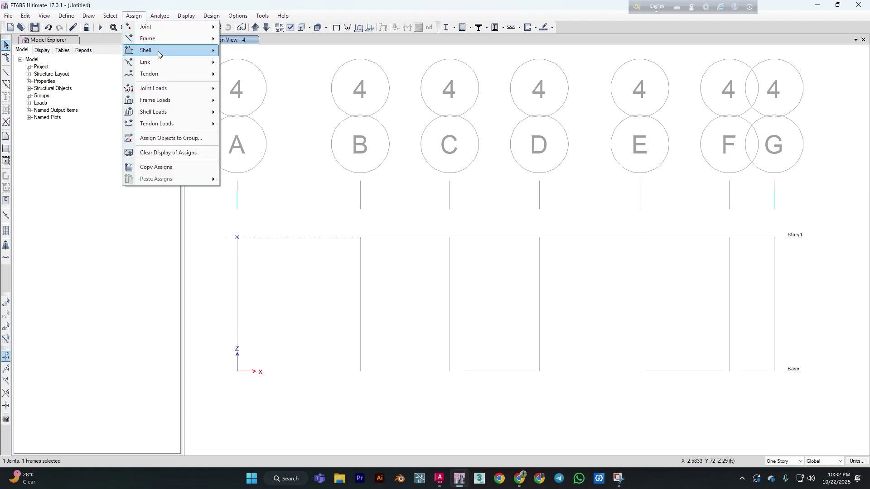
click(131, 16)
click(130, 16)
mouse_move(150, 26)
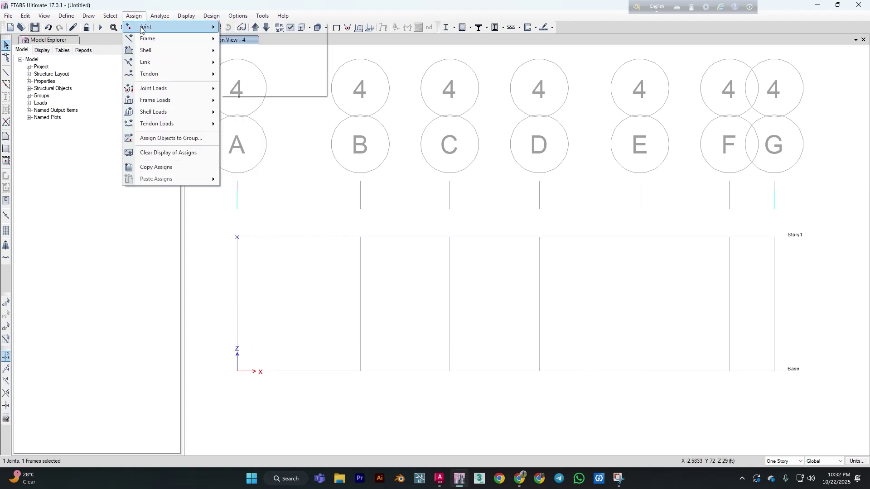
click(241, 28)
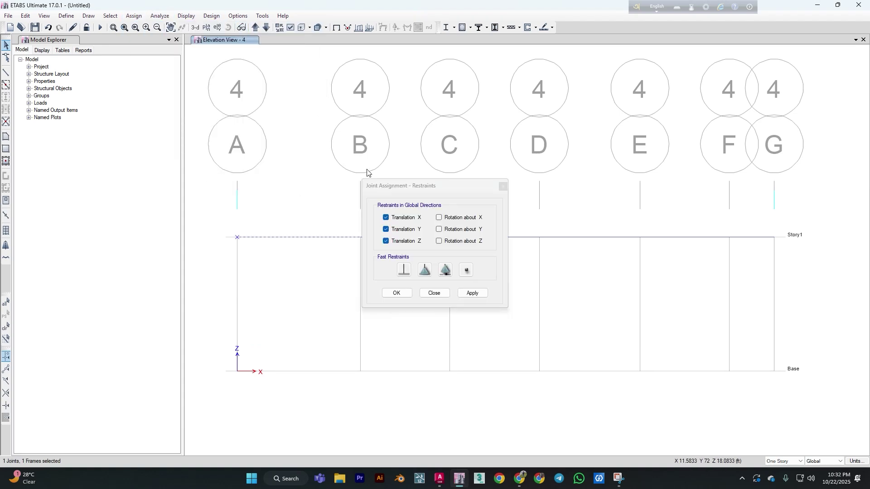
click(404, 270)
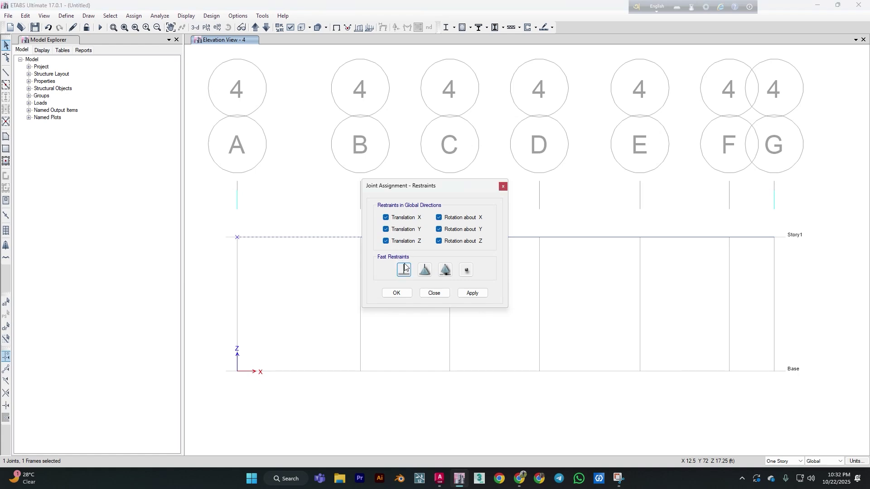
click(471, 293)
click(434, 293)
Assign pinned supports to the Story1 beam joints at grids B, C, D and E
drag(386, 259, 335, 222)
drag(512, 257, 415, 229)
drag(574, 257, 531, 230)
drag(653, 249, 610, 222)
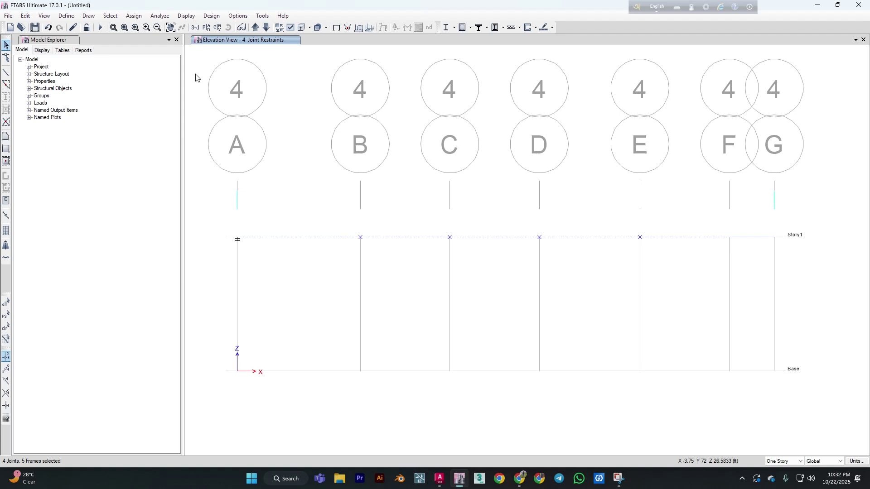
click(133, 17)
mouse_move(139, 27)
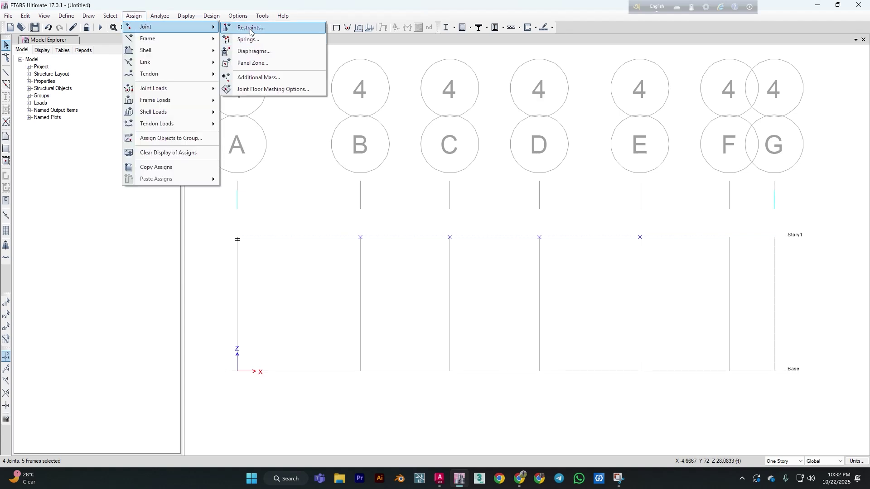
click(250, 29)
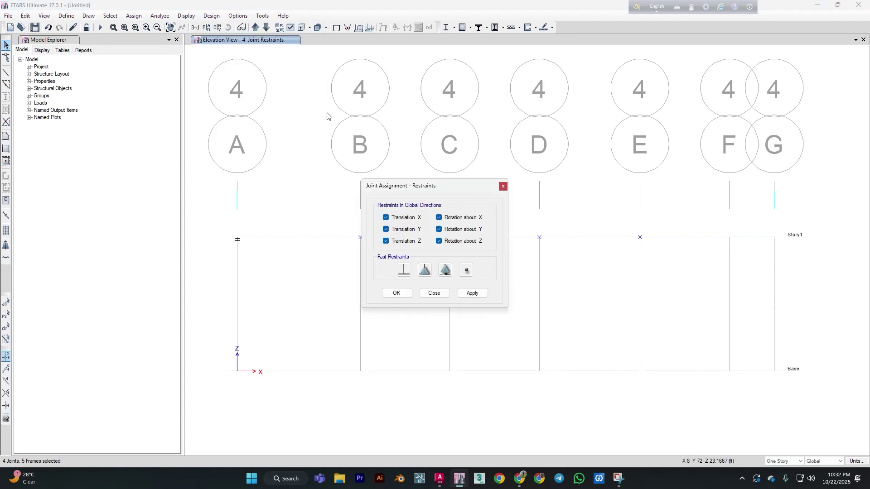
click(429, 273)
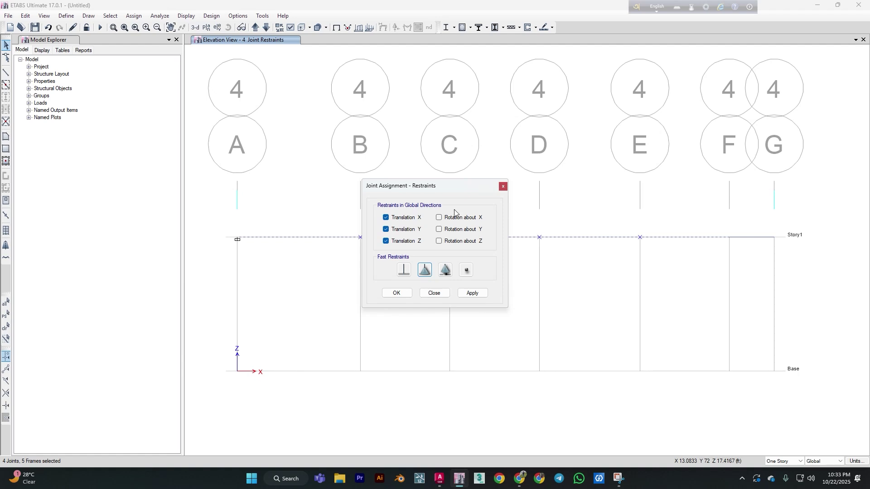
click(473, 294)
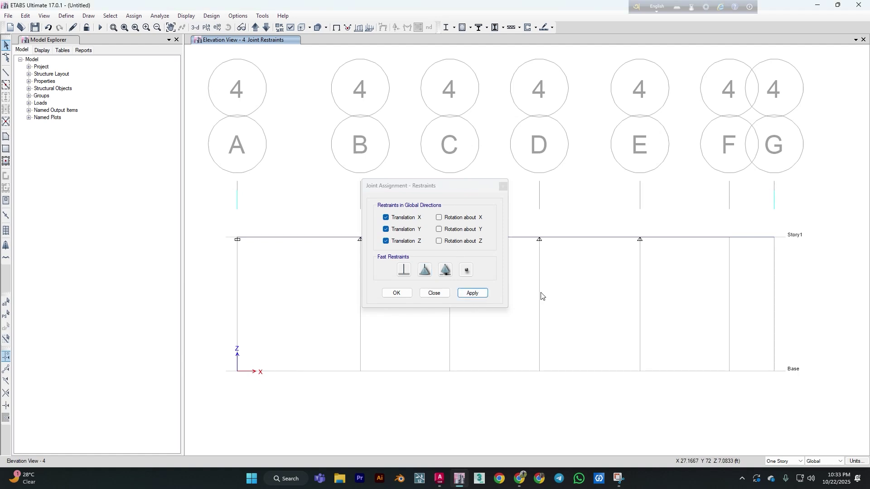
click(434, 294)
Assign a roller support to the Story1 beam joint at grid G
drag(786, 254, 760, 227)
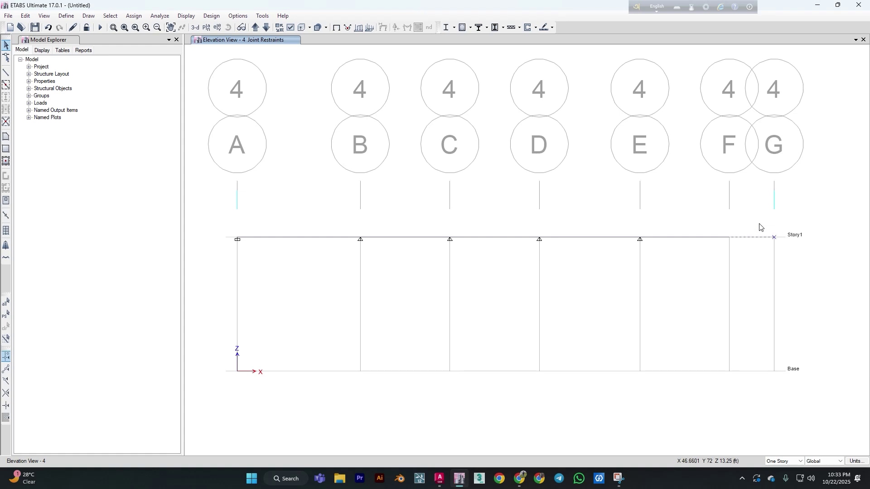
click(134, 16)
mouse_move(151, 24)
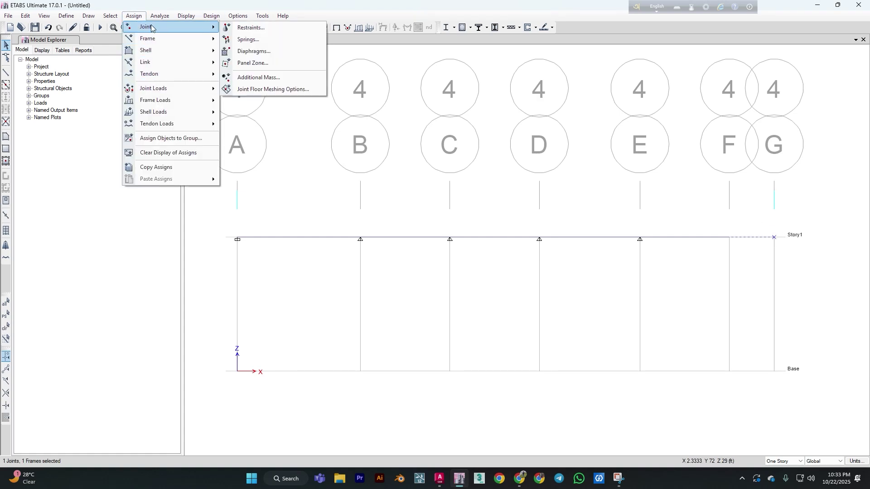
click(272, 27)
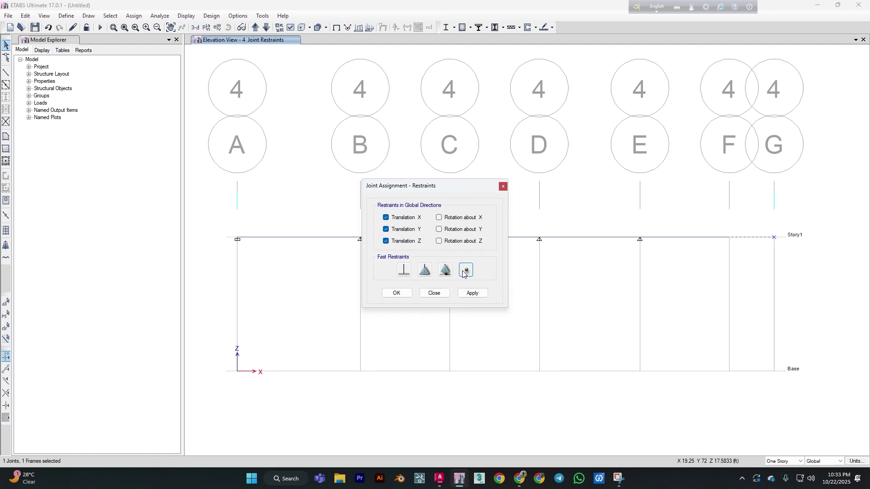
click(446, 270)
click(474, 295)
click(437, 293)
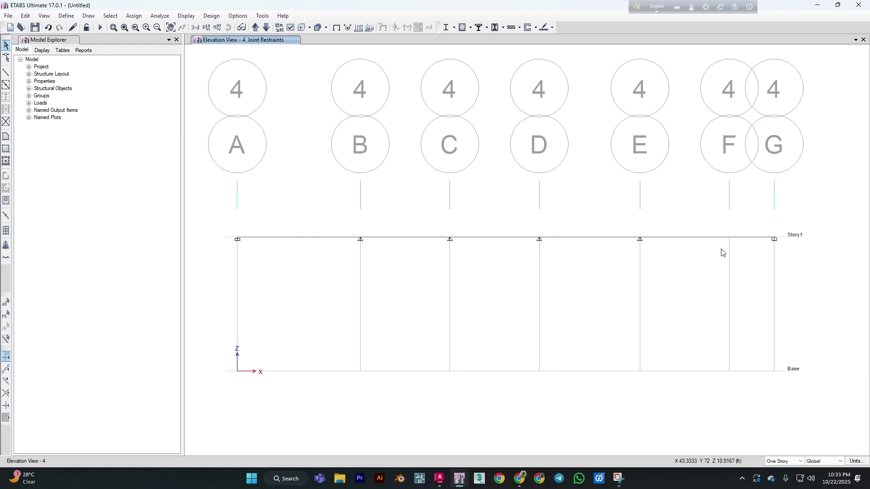
Release Moment 22 (Minor) and Moment 33 (Major) at the end of the beam span between grids E and F
drag(721, 249, 689, 221)
click(129, 17)
mouse_move(149, 38)
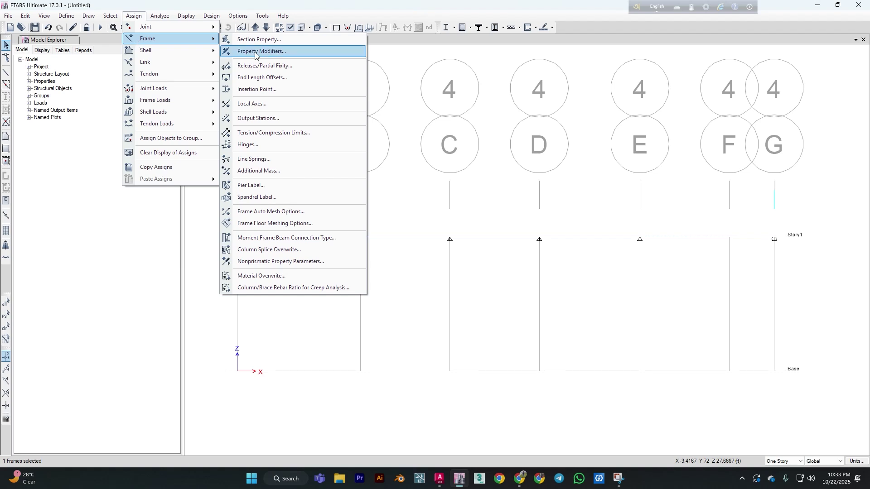
click(252, 67)
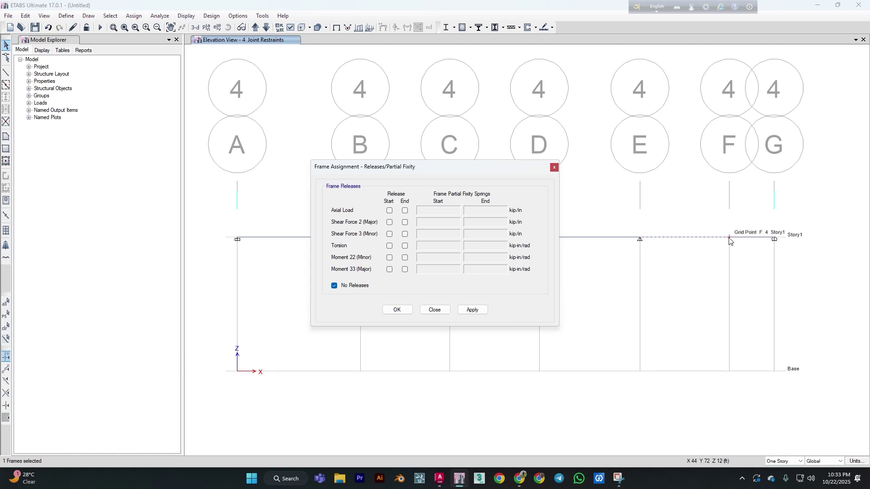
click(405, 258)
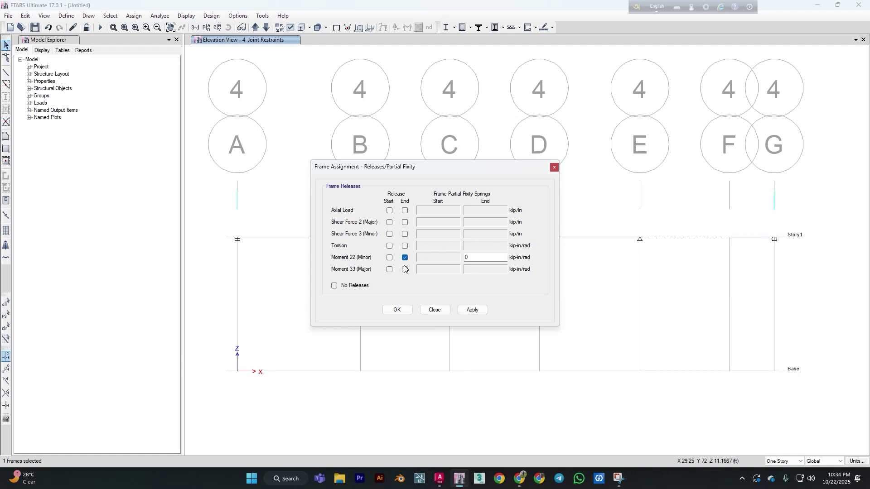
click(405, 269)
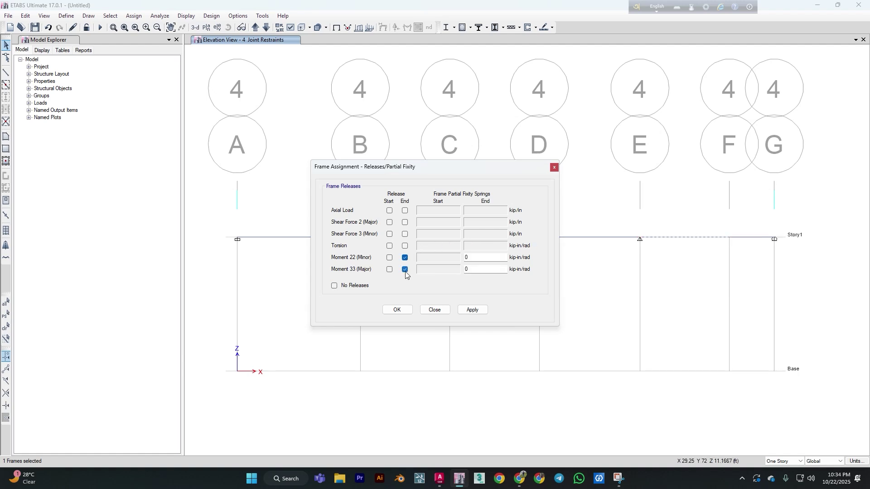
click(473, 310)
click(435, 310)
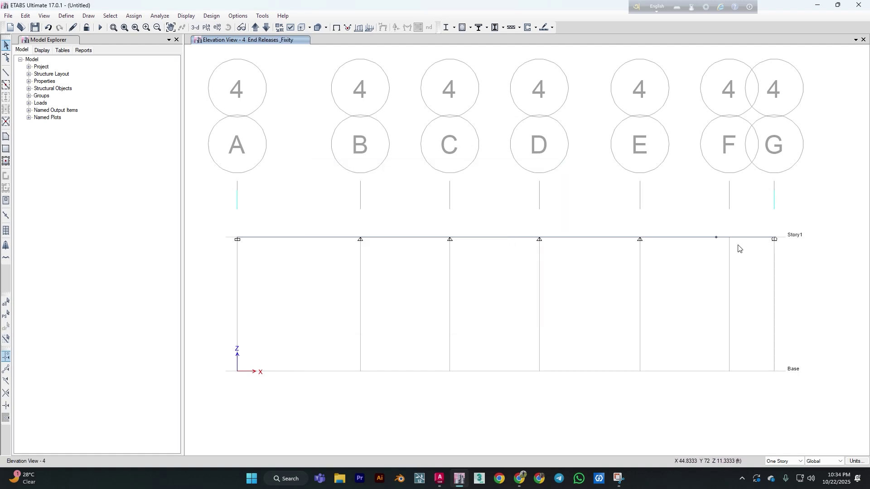
Release Moment 22 (Minor) and Moment 33 (Major) only at the start of the beam span between grids F and G
drag(758, 250, 744, 227)
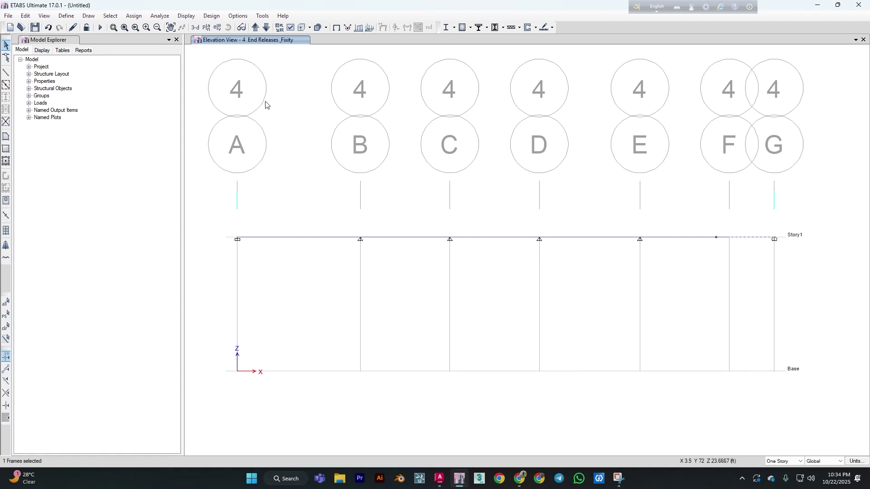
click(134, 16)
mouse_move(141, 38)
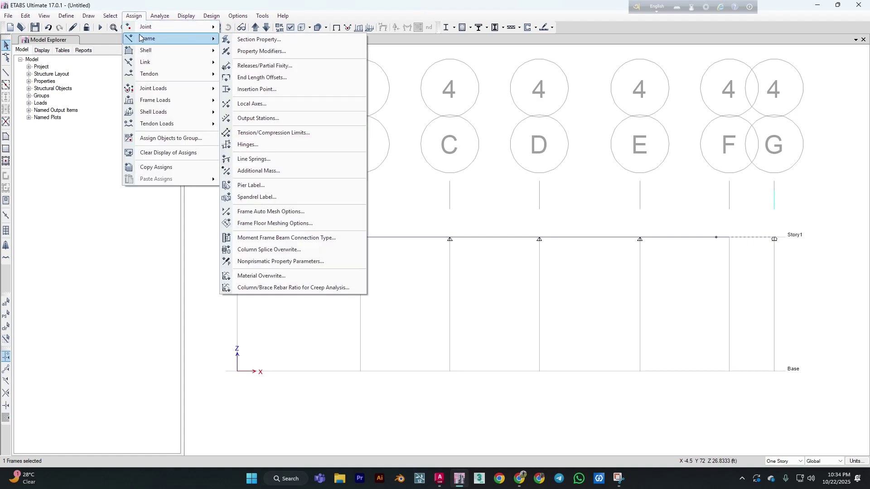
click(255, 66)
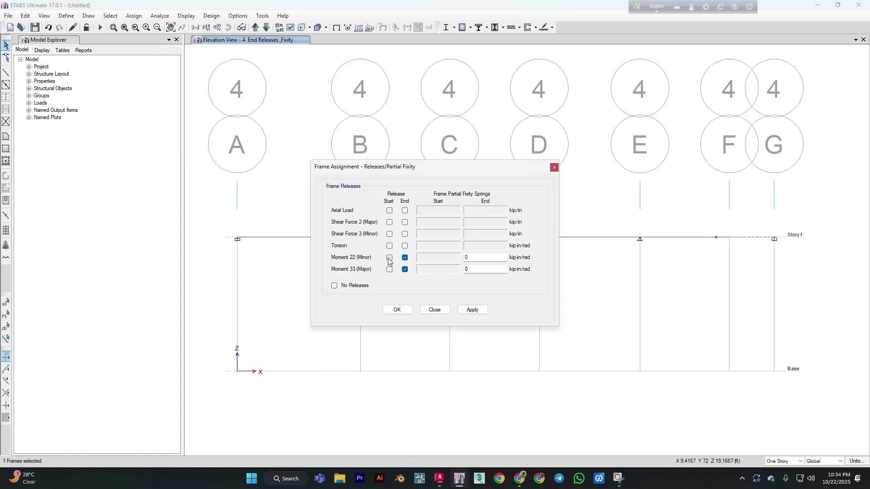
click(389, 258)
click(389, 269)
click(404, 269)
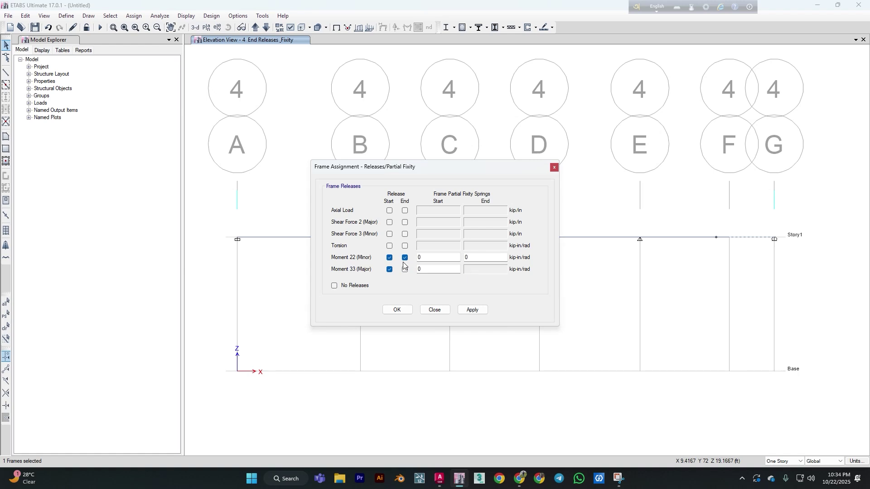
click(405, 258)
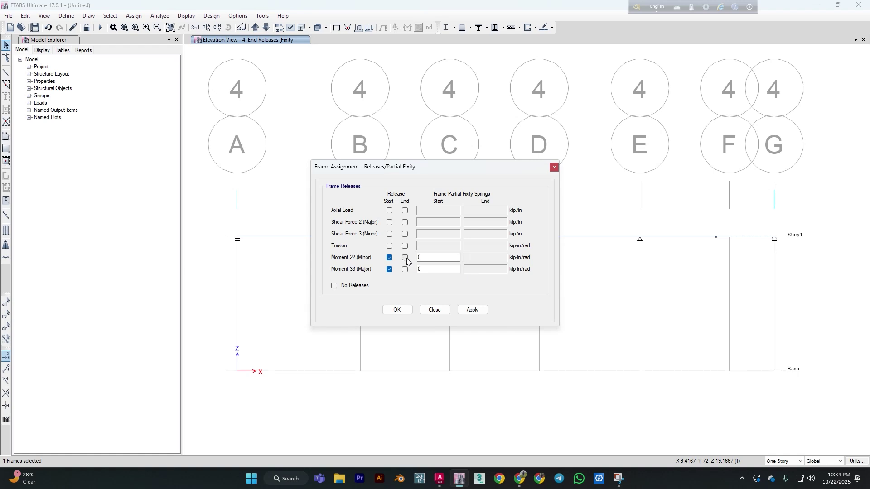
click(471, 311)
click(435, 310)
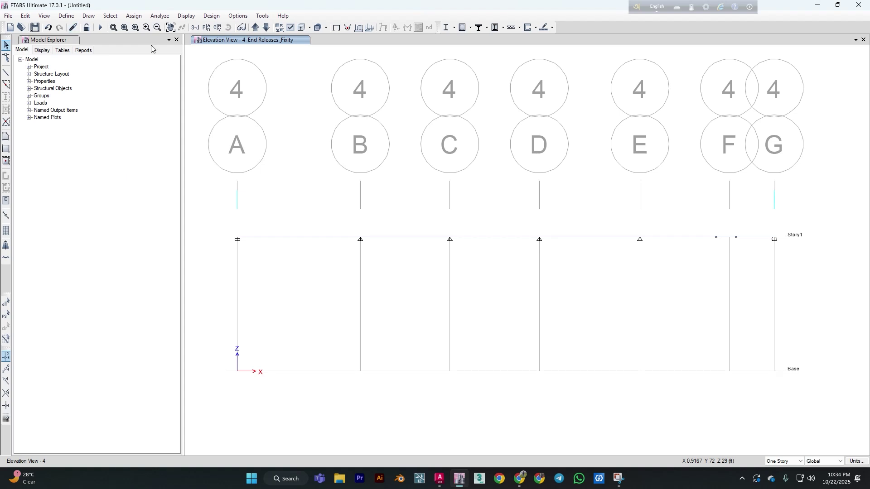
click(135, 17)
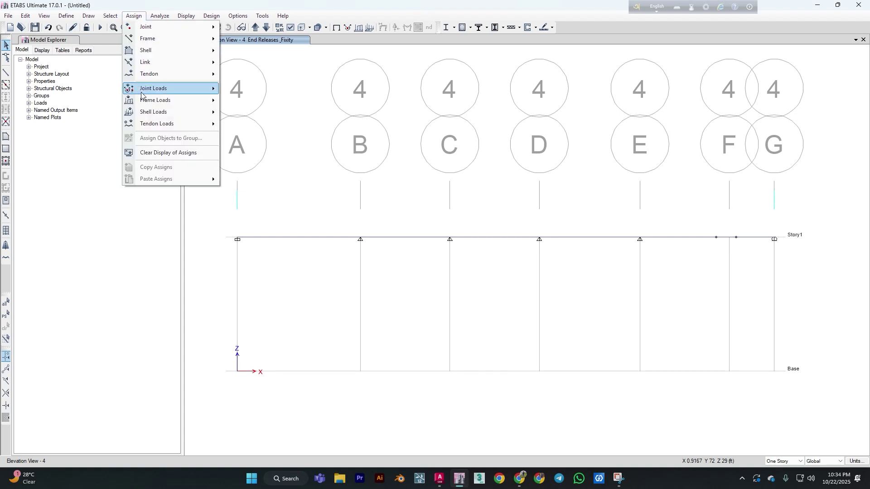
mouse_move(141, 93)
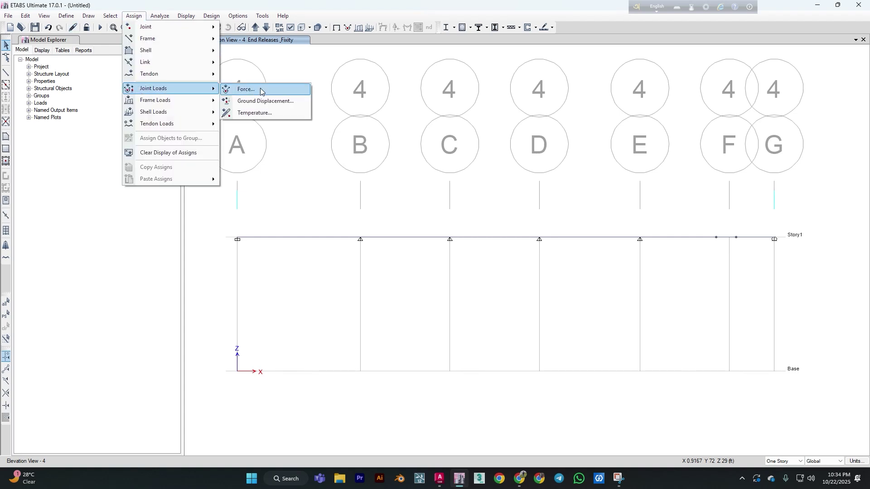
mouse_move(181, 102)
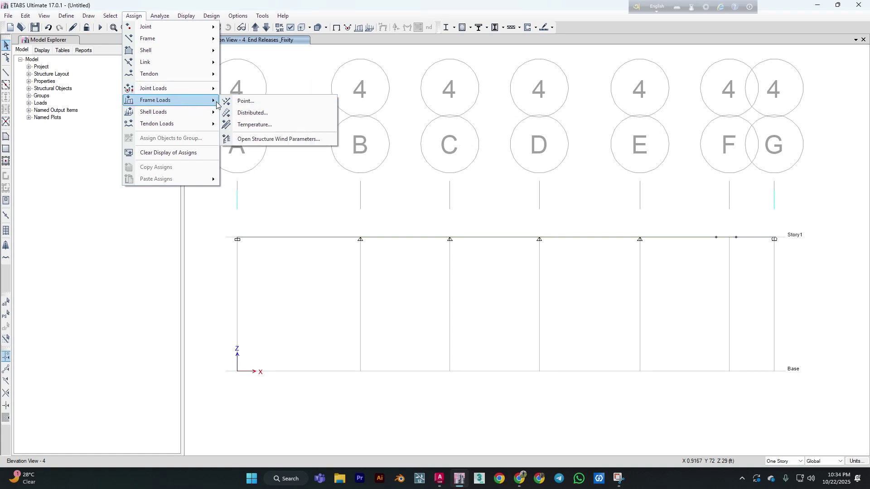
click(307, 243)
Start a frame point load assignment for the beam span between grids A and B, using the Live load pattern
click(304, 238)
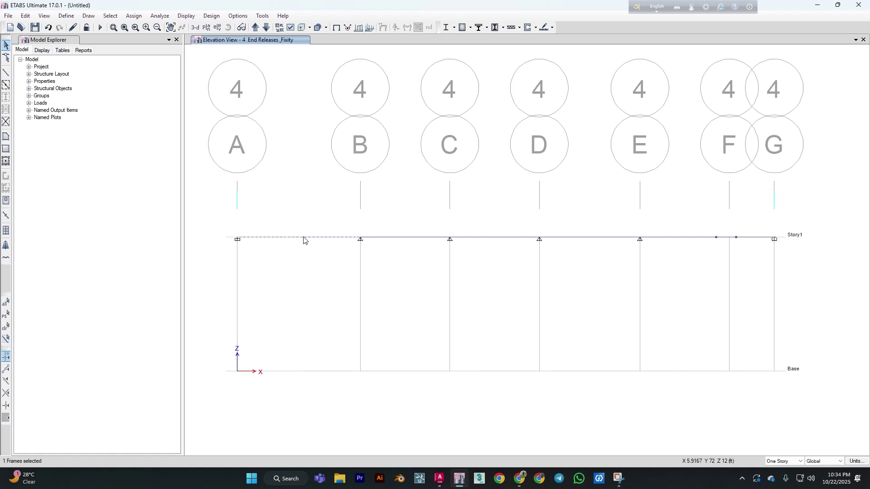
click(134, 15)
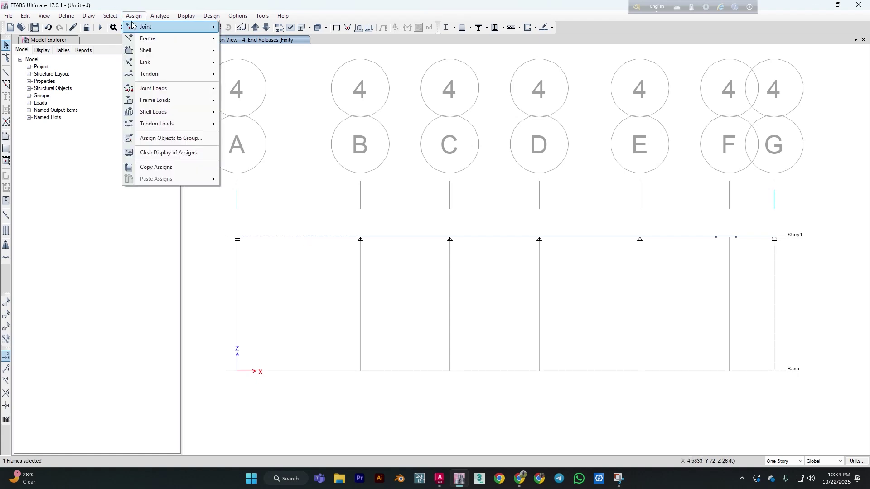
mouse_move(163, 100)
click(241, 101)
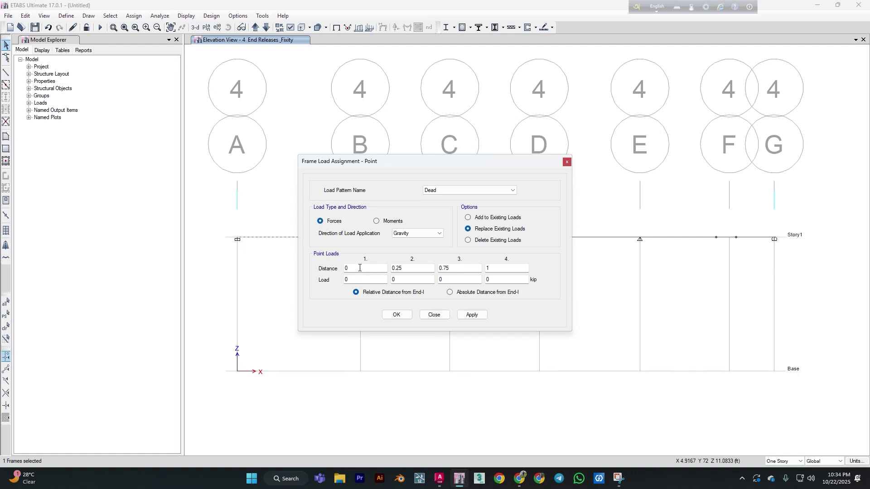
double_click(361, 268)
click(354, 280)
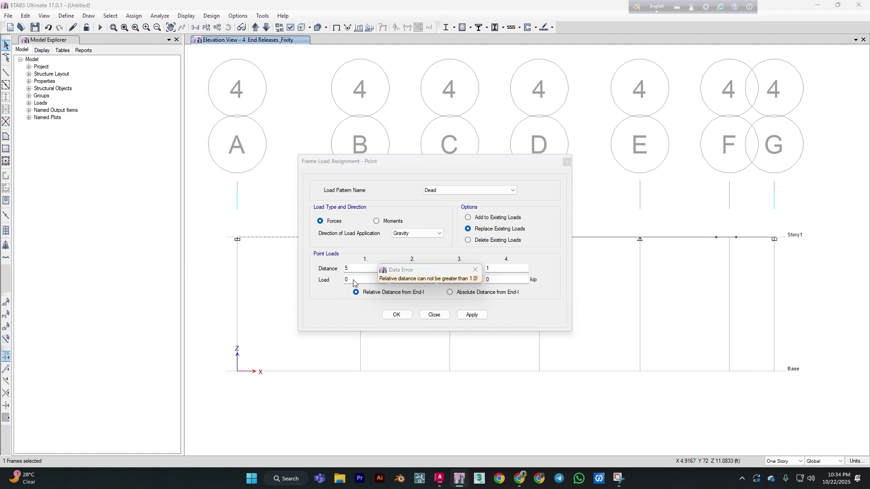
click(475, 270)
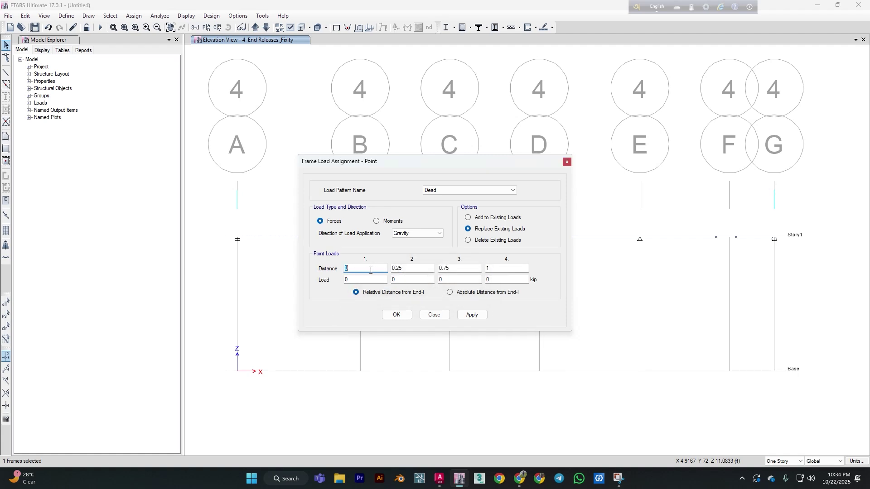
click(454, 191)
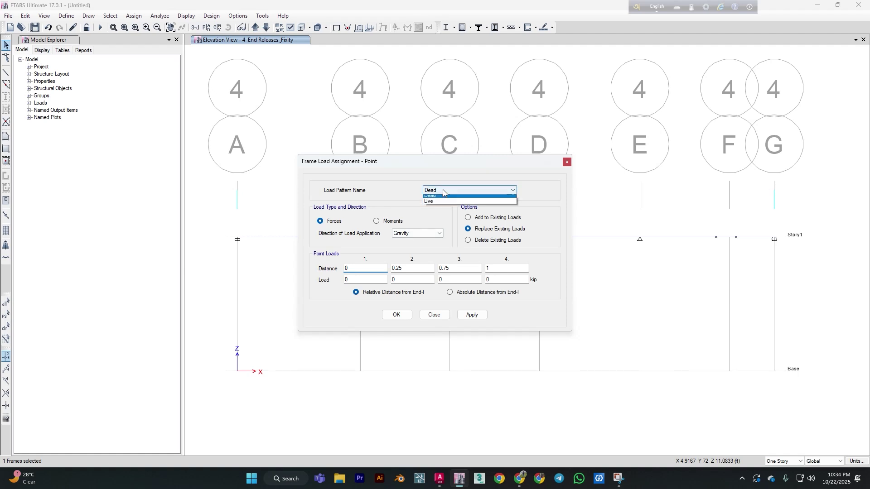
click(444, 202)
click(437, 194)
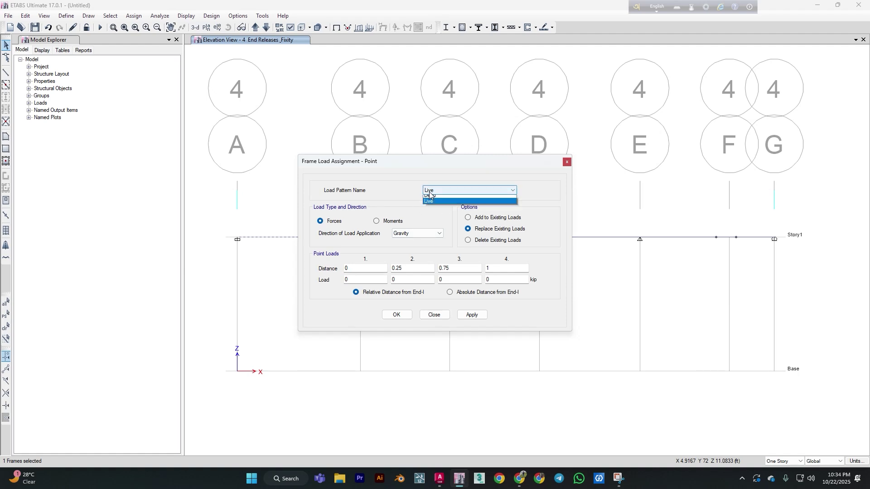
click(432, 202)
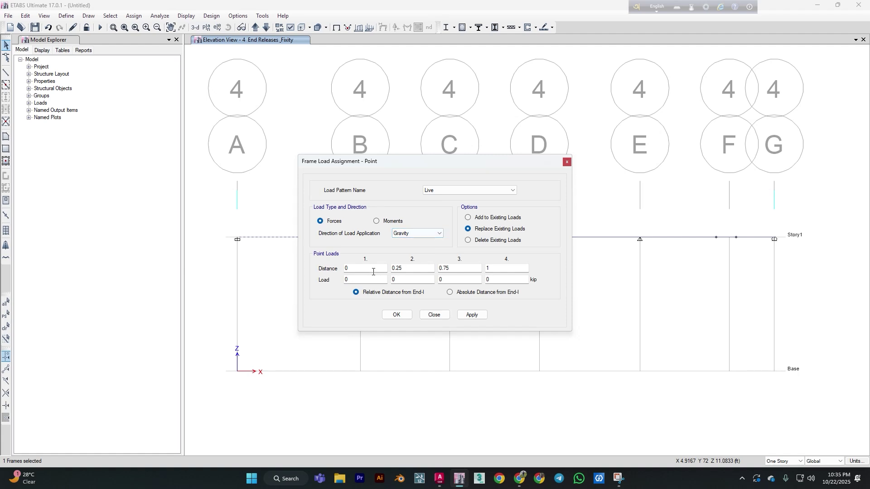
Apply a 10 kip gravity point load at an absolute distance of 5 ft from End-I of the span between grids A and B
click(373, 271)
click(456, 295)
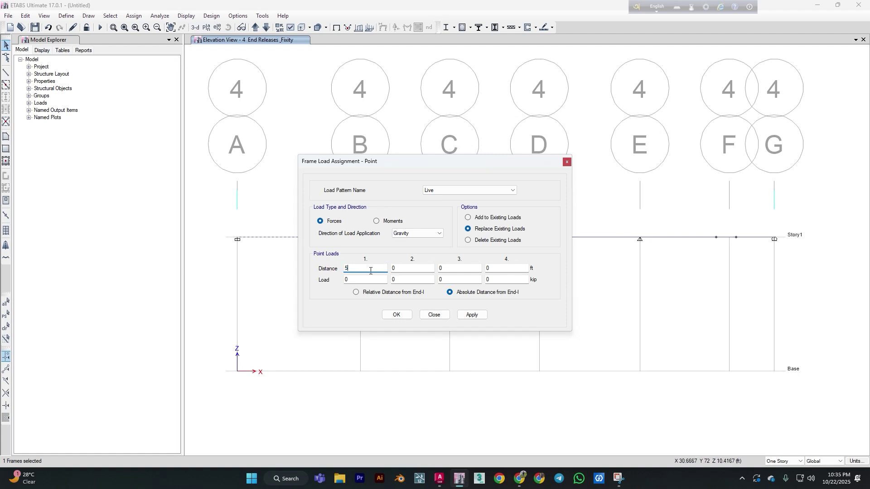
key(Tab)
text(10)
click(476, 317)
click(397, 315)
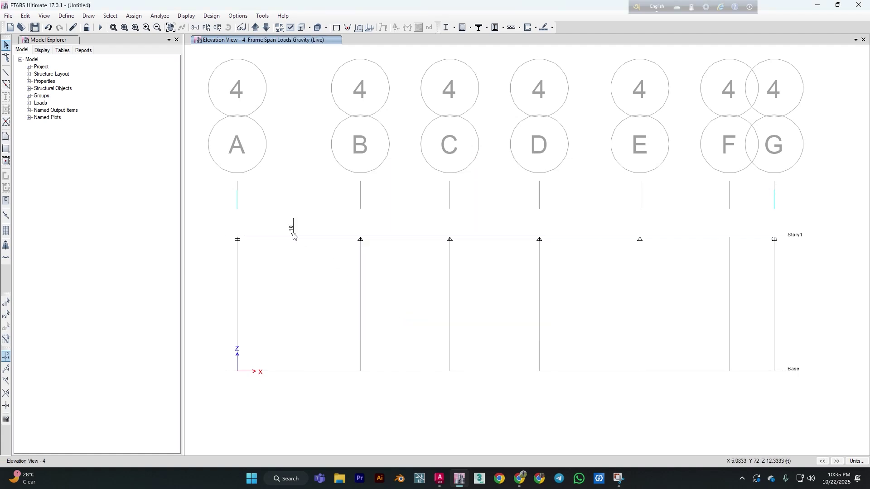
scroll(438, 247, up, 3)
scroll(439, 247, down, 3)
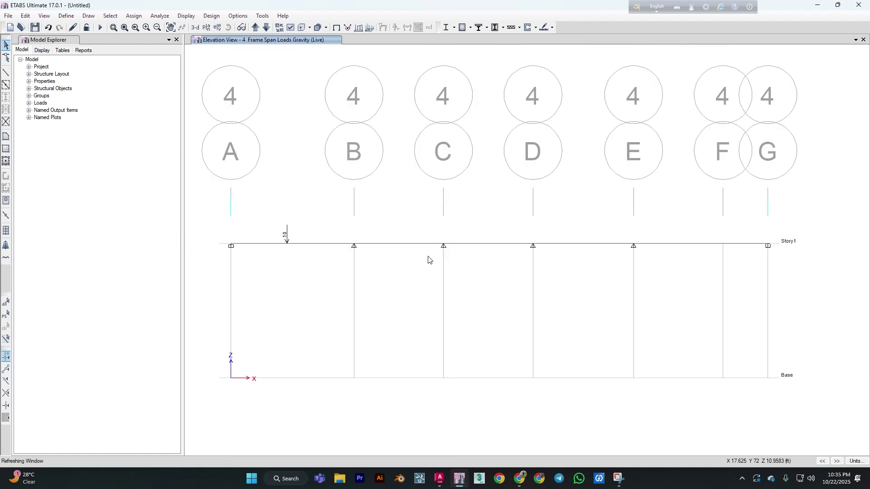
Assign a uniform Live load of 2 kip/ft in the gravity direction to the beam span between grids B and C
click(404, 245)
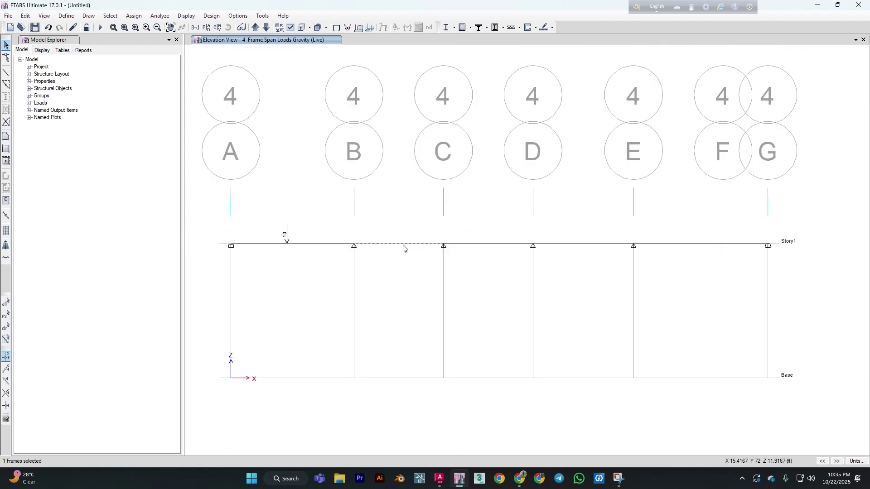
click(138, 17)
mouse_move(164, 107)
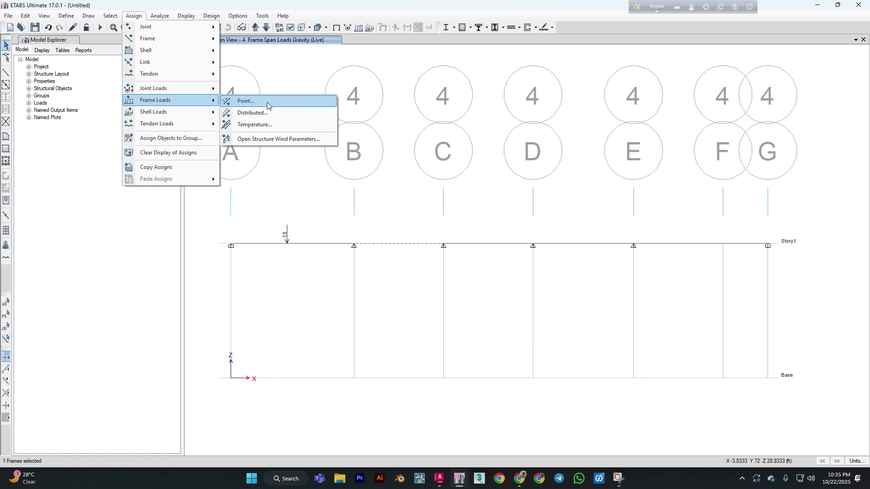
click(270, 107)
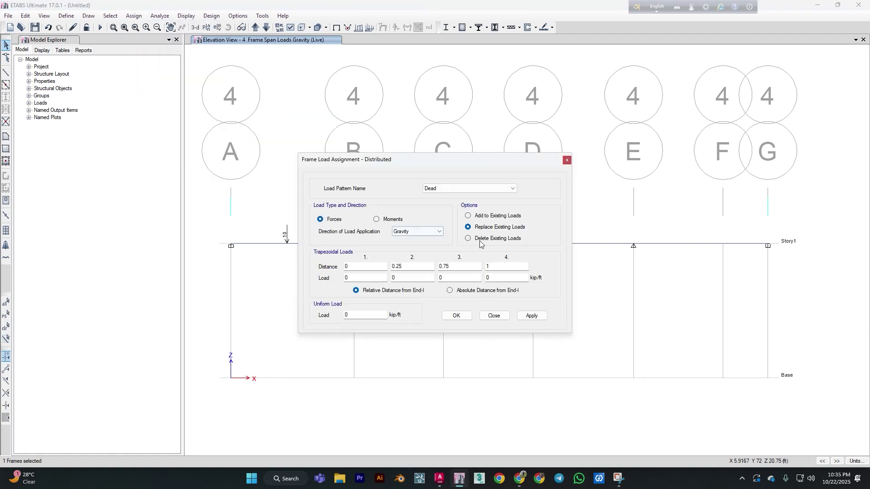
click(447, 190)
click(450, 202)
double_click(358, 315)
click(530, 316)
click(493, 316)
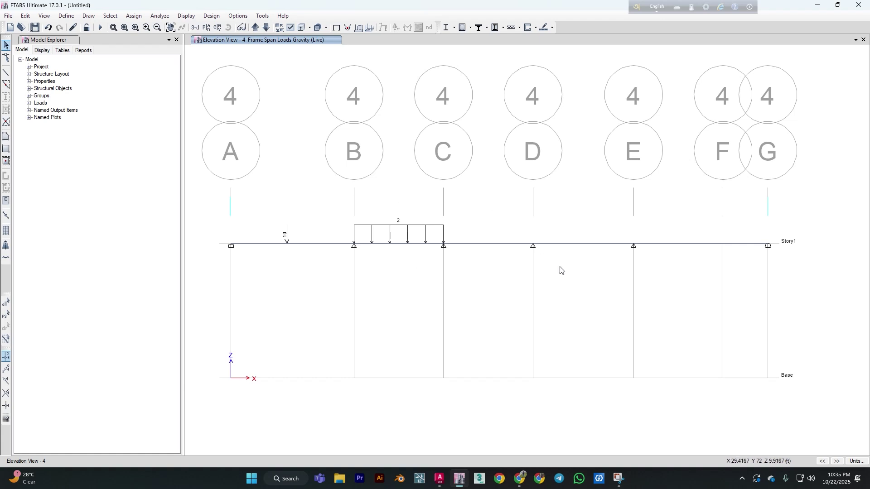
Start a distributed Live load on the beam span between grids C and D, using absolute distances with the first at 2 ft
click(516, 246)
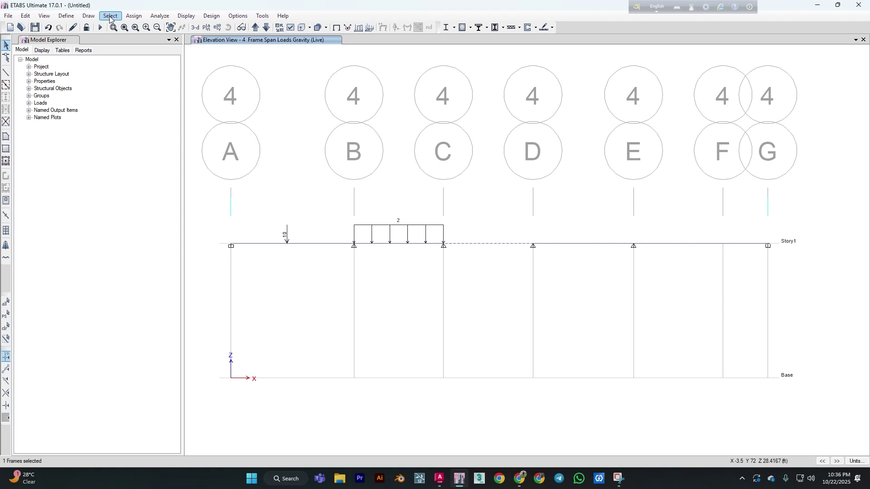
click(133, 17)
mouse_move(170, 98)
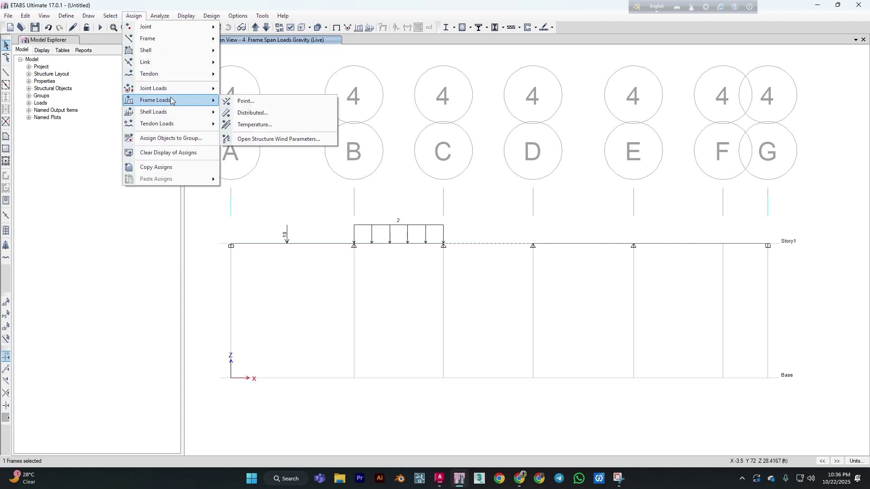
click(253, 113)
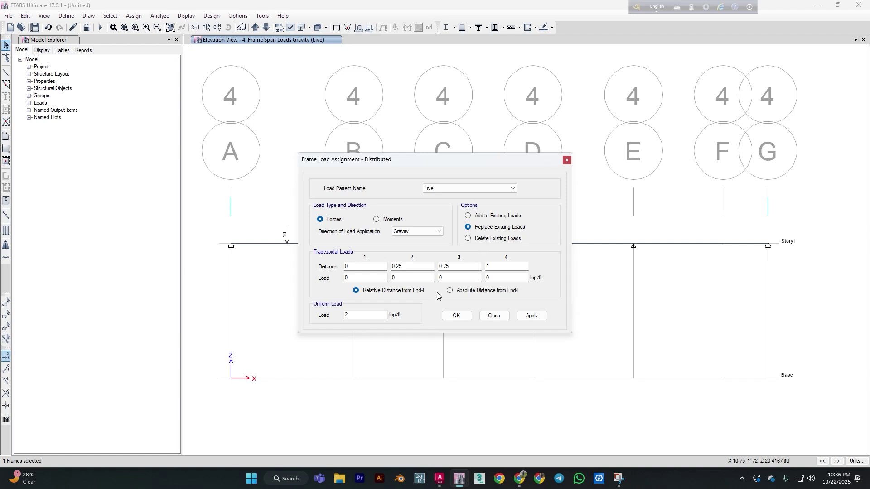
click(450, 291)
click(360, 266)
text(2)
click(410, 269)
drag(470, 160, 234, 256)
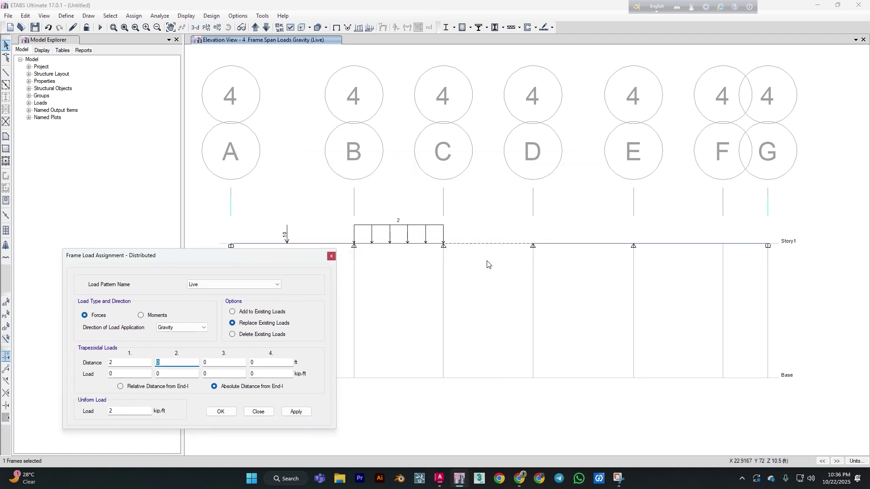
drag(182, 265, 430, 122)
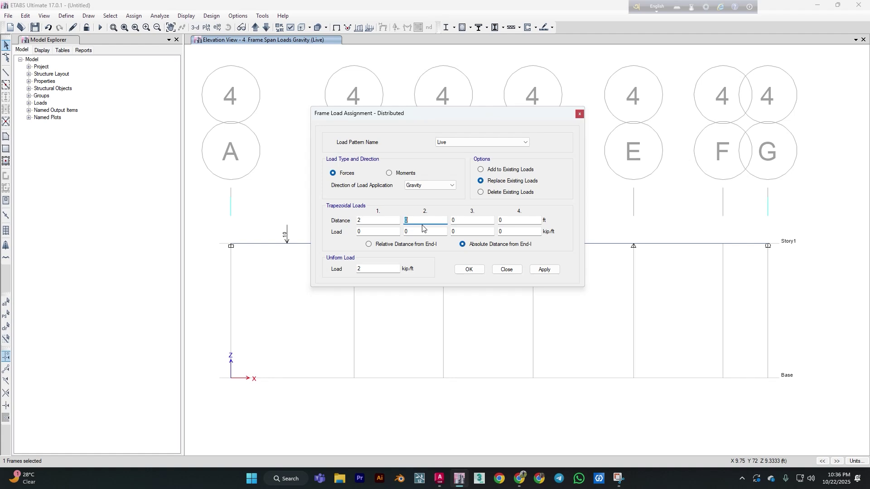
Try applying the span C–D load with a second point of 3 kip/ft at 8 ft plus the 2 kip/ft uniform load, and undo it
text(8)
click(421, 232)
text(3)
click(549, 272)
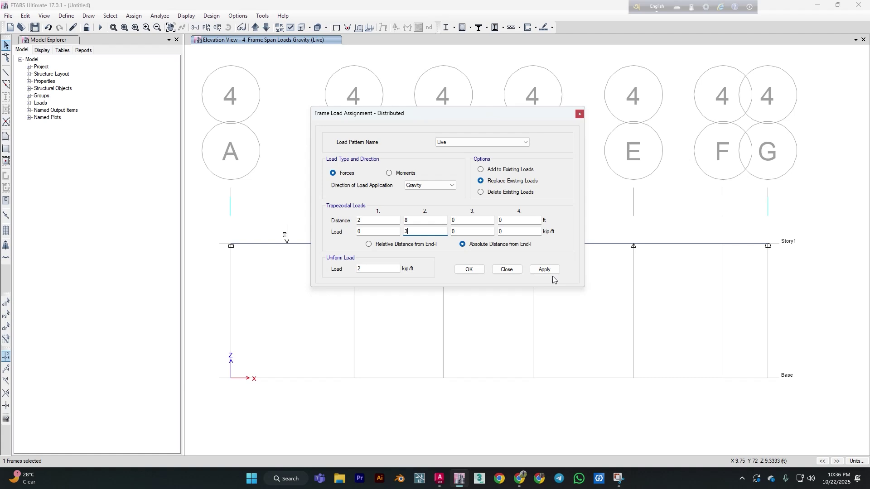
click(509, 270)
scroll(514, 271, up, 5)
scroll(430, 255, down, 5)
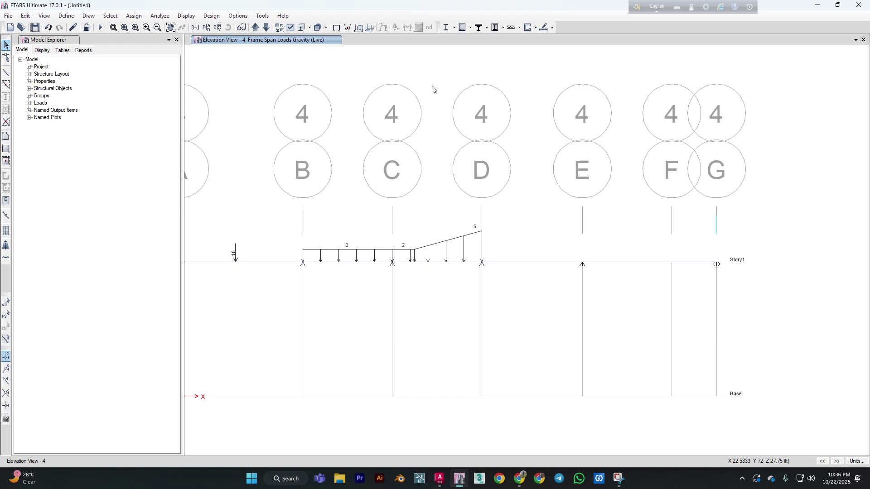
key(ctrl+z)
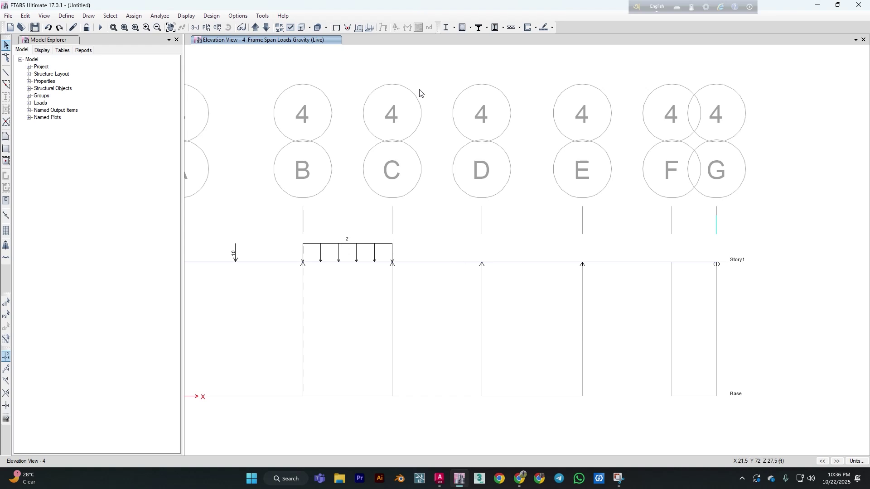
Apply a Live gravity load to the span between grids C and D, from 0 at 2 ft to 3 kip/ft at 8 ft, with zero uniform load
click(437, 263)
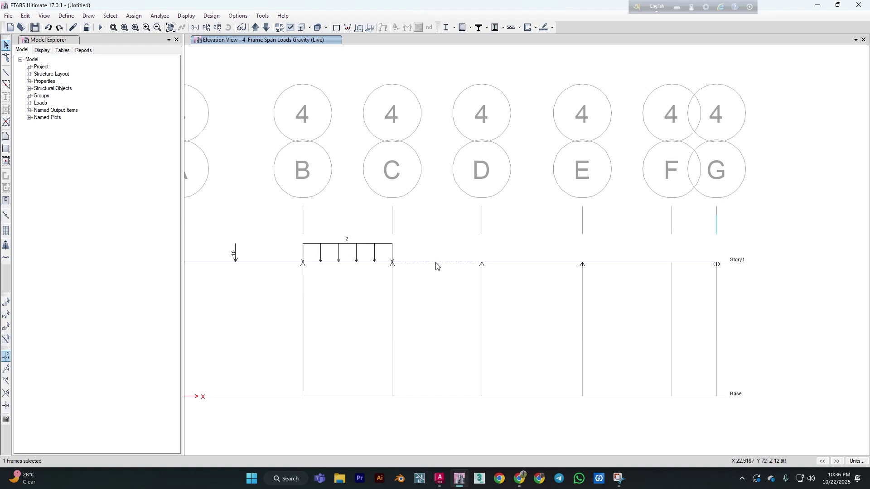
click(134, 15)
mouse_move(166, 103)
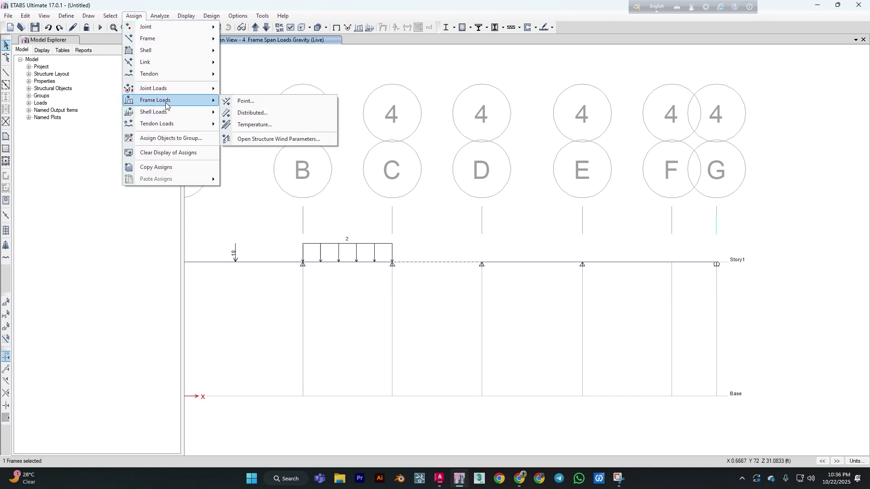
click(258, 115)
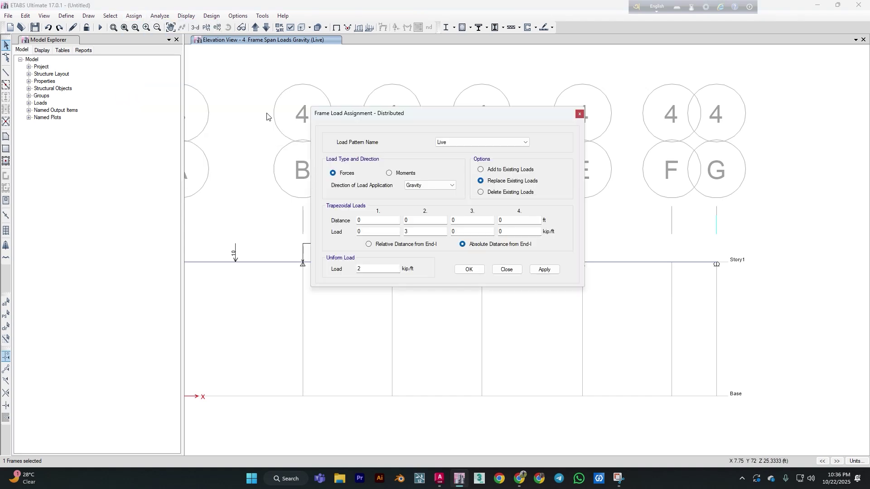
double_click(375, 266)
double_click(390, 222)
click(413, 221)
text(8)
click(544, 269)
click(513, 273)
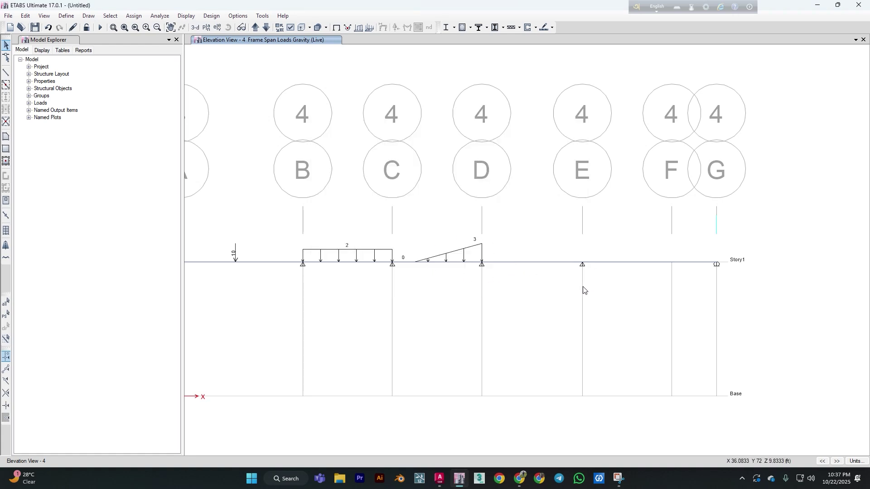
Apply a trapezoidal Live load to the span between grids D and E, from 2 kip/ft at 1 ft to 5 kip/ft at 8 ft
click(452, 293)
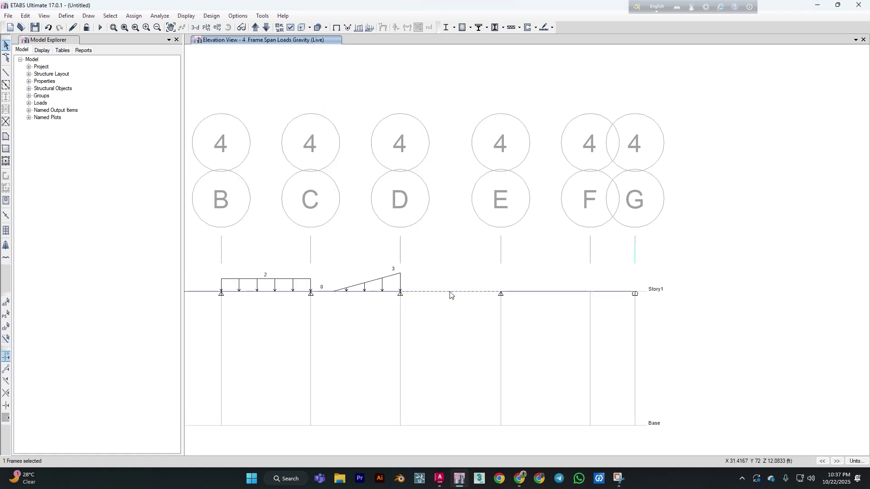
click(131, 17)
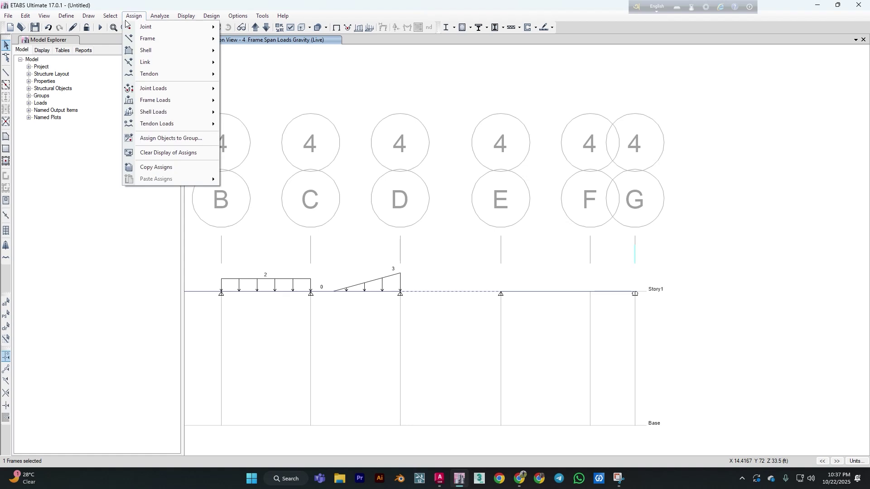
mouse_move(166, 101)
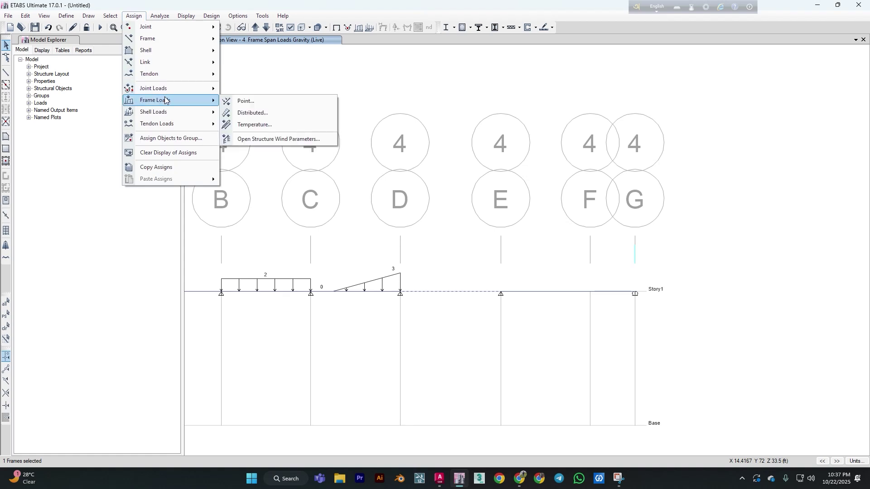
click(270, 113)
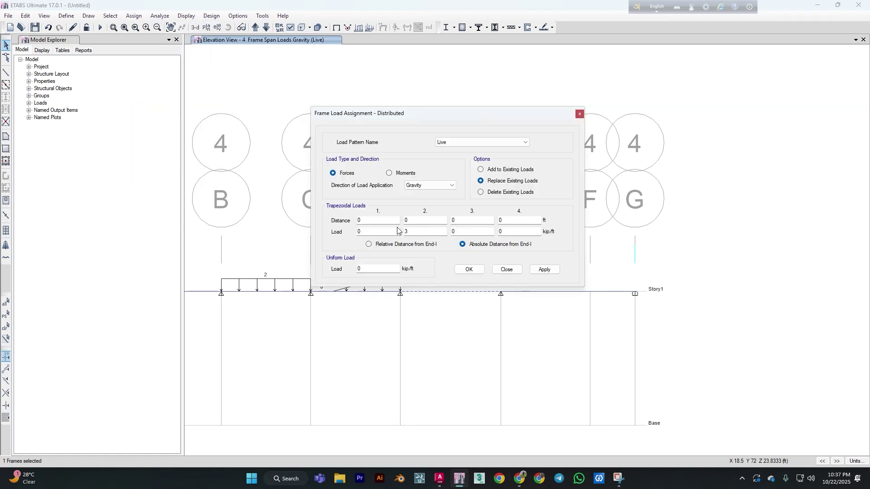
double_click(372, 220)
click(377, 232)
click(419, 221)
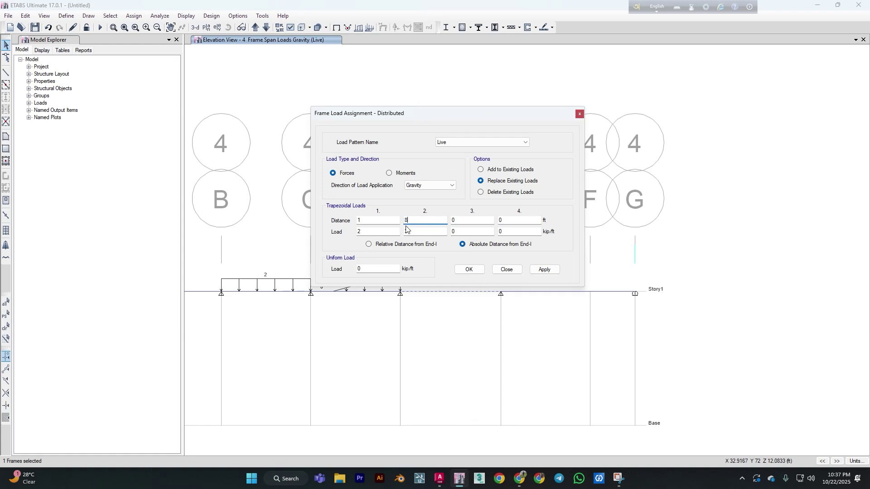
double_click(412, 232)
text(5)
click(544, 269)
click(506, 269)
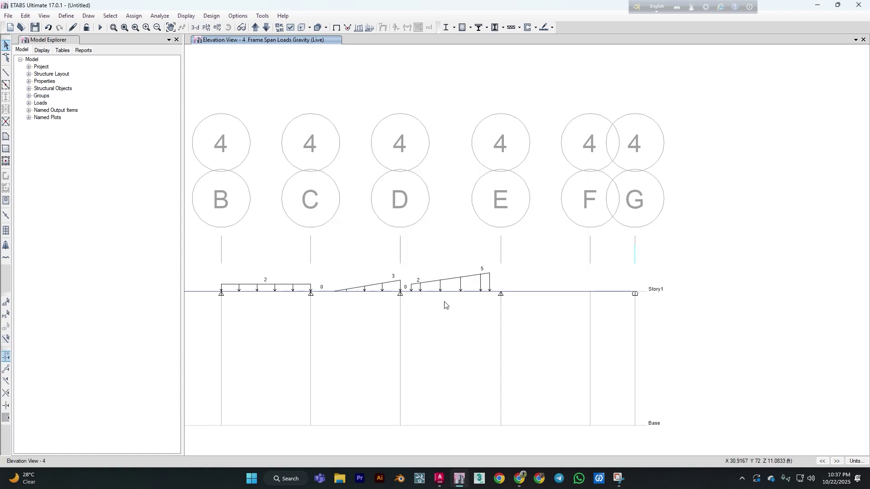
Try a uniform Live gravity load of 5 kip/ft over the whole beam span between grids E and F, with the trapezoidal loads at 0
scroll(460, 296, up, 3)
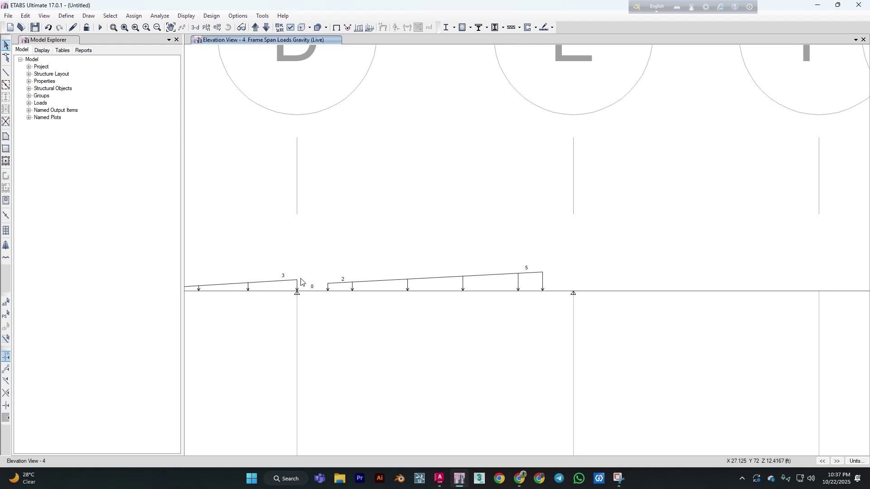
scroll(316, 296, down, 3)
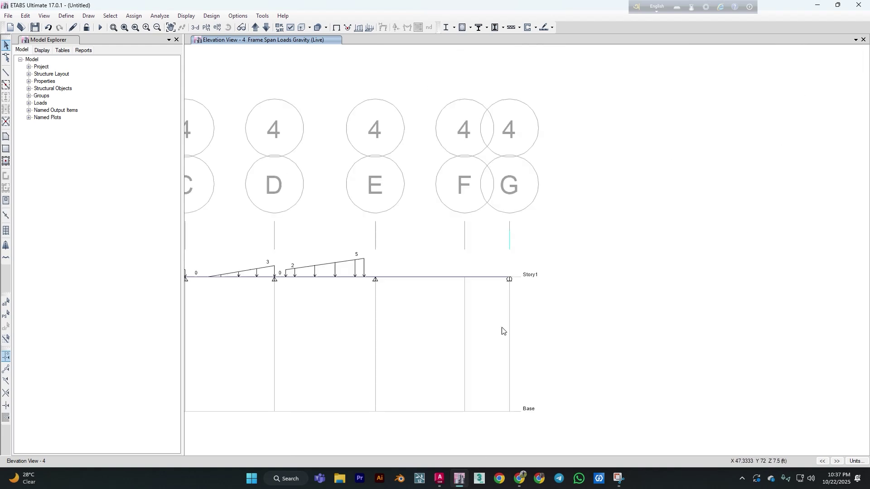
click(418, 278)
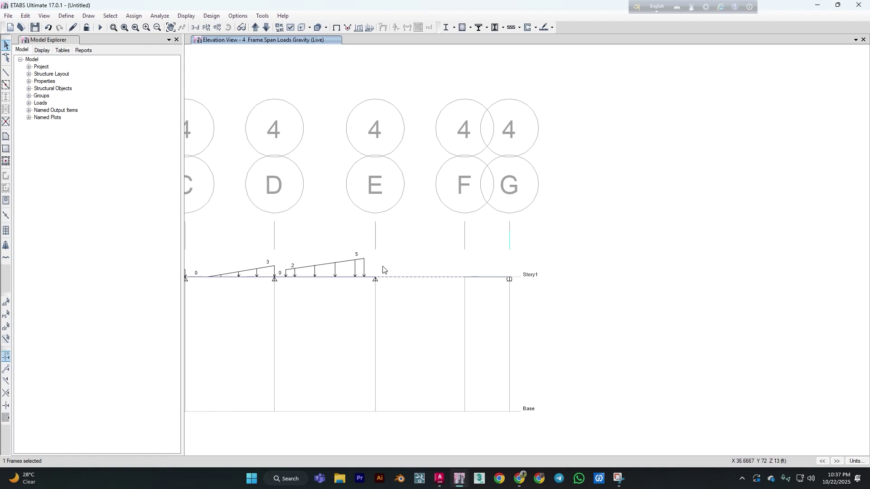
click(134, 17)
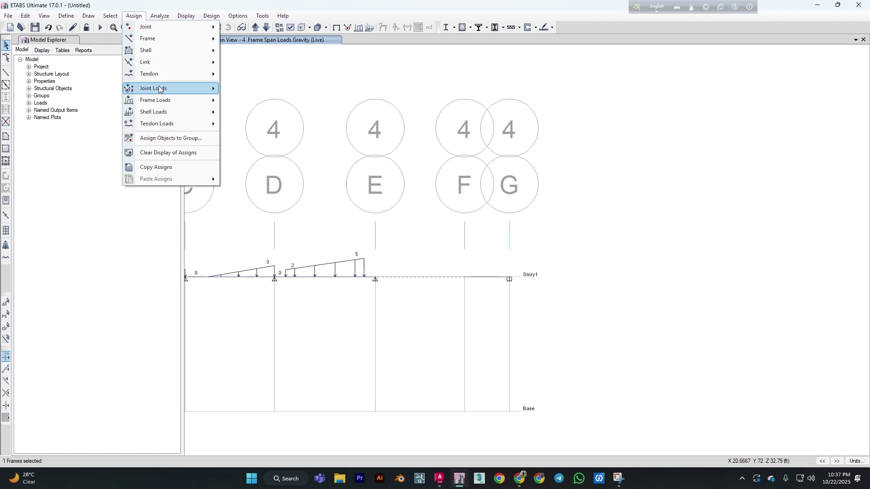
mouse_move(163, 102)
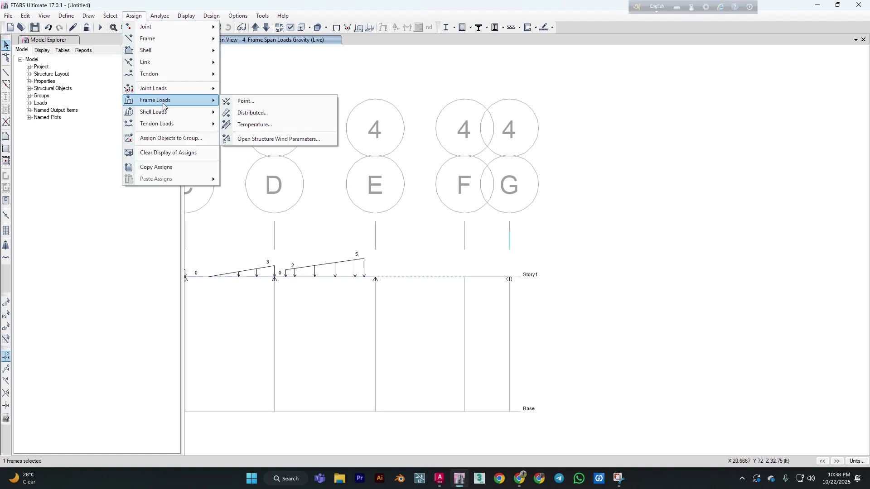
click(245, 113)
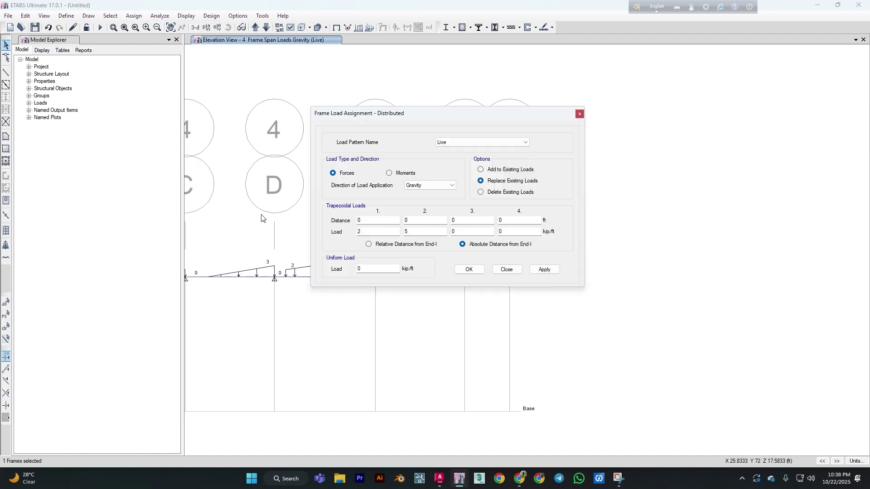
double_click(377, 232)
double_click(436, 231)
double_click(376, 269)
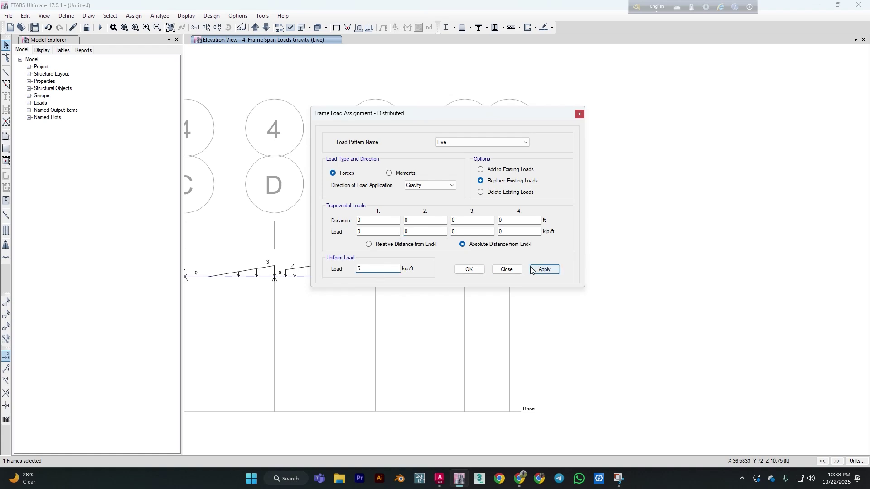
click(545, 269)
click(506, 270)
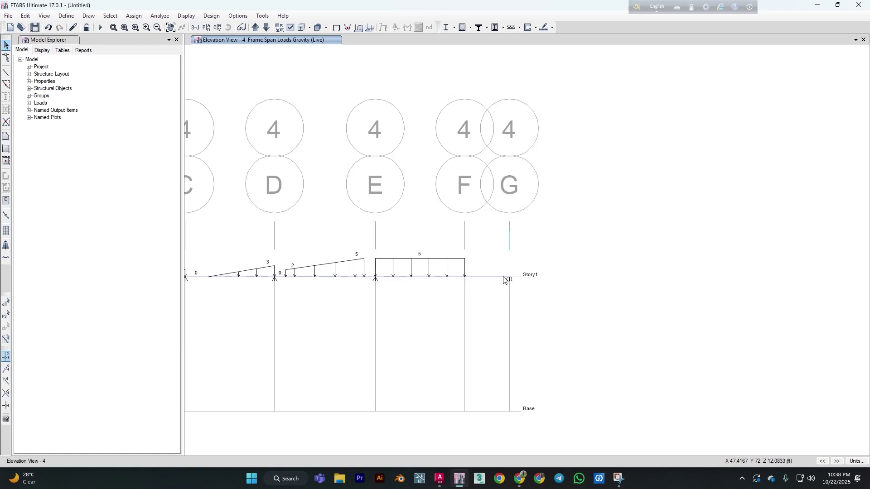
Undo the full-span uniform load between grids E and F
scroll(437, 285, down, 3)
scroll(431, 277, up, 3)
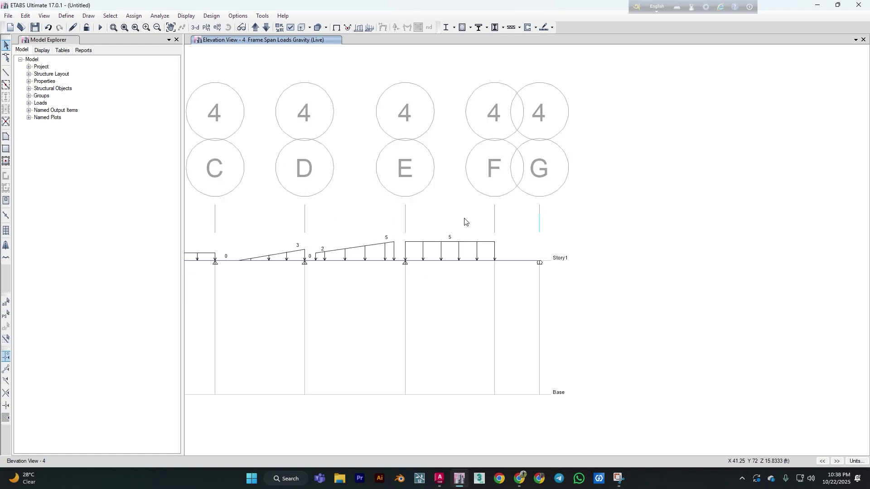
scroll(472, 245, up, 3)
scroll(420, 270, down, 3)
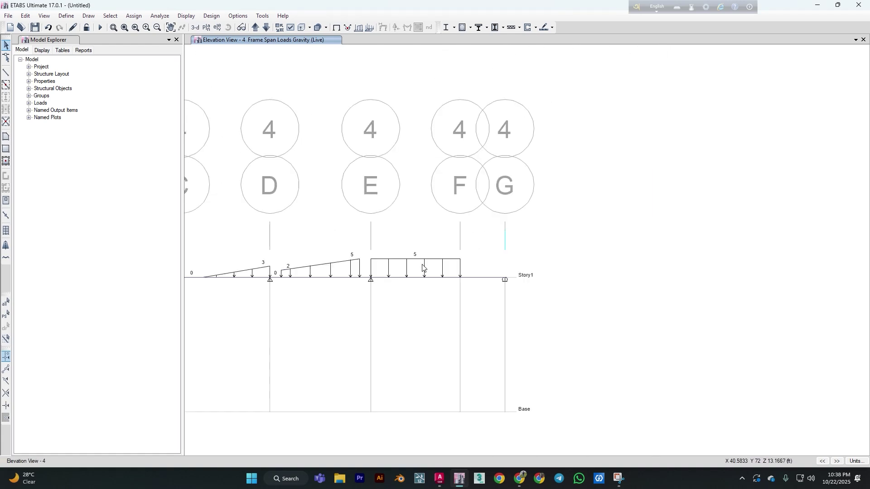
key(ctrl+z)
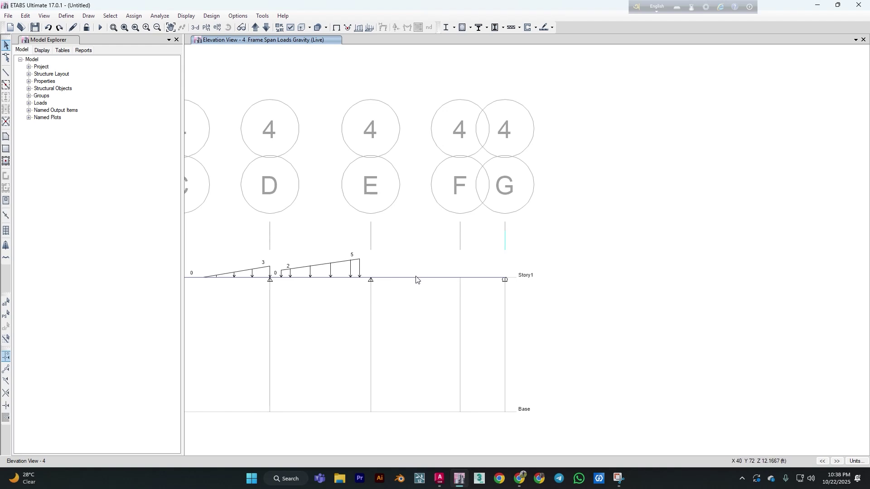
Apply a partial Live load of 5 kip/ft from 2 ft to 6 ft on the span between grids E and F, with zero uniform load
click(419, 278)
click(134, 16)
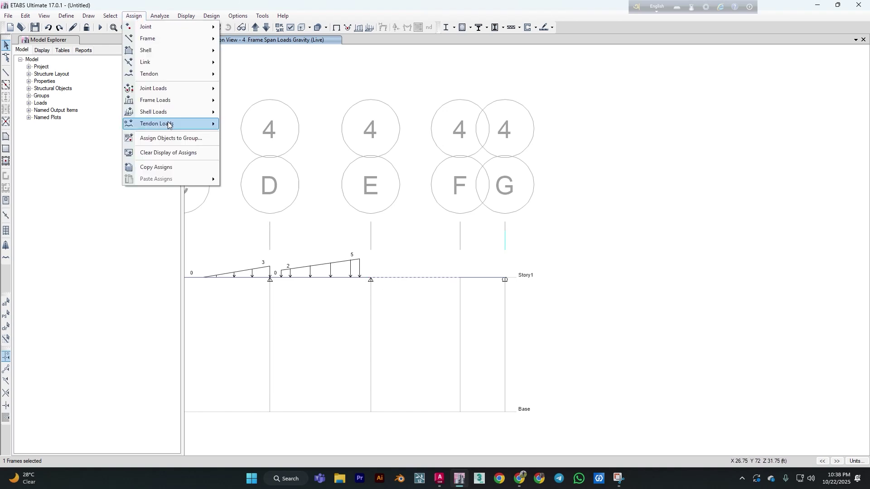
mouse_move(169, 102)
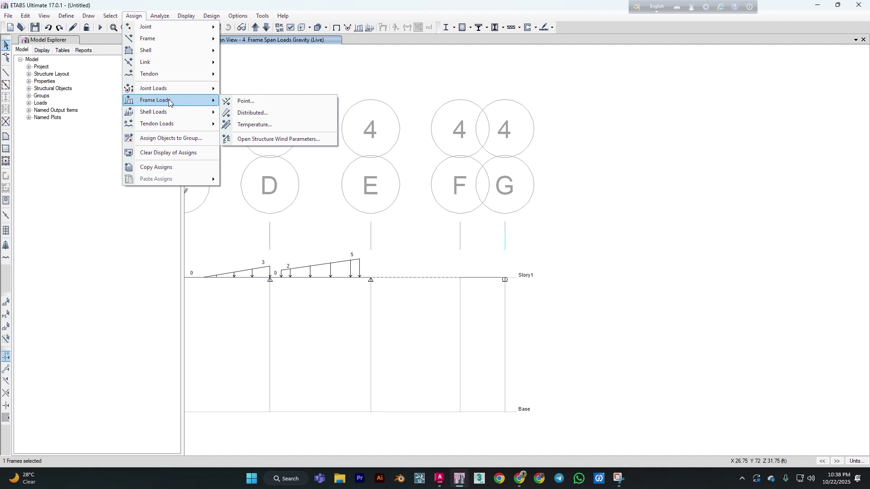
click(225, 113)
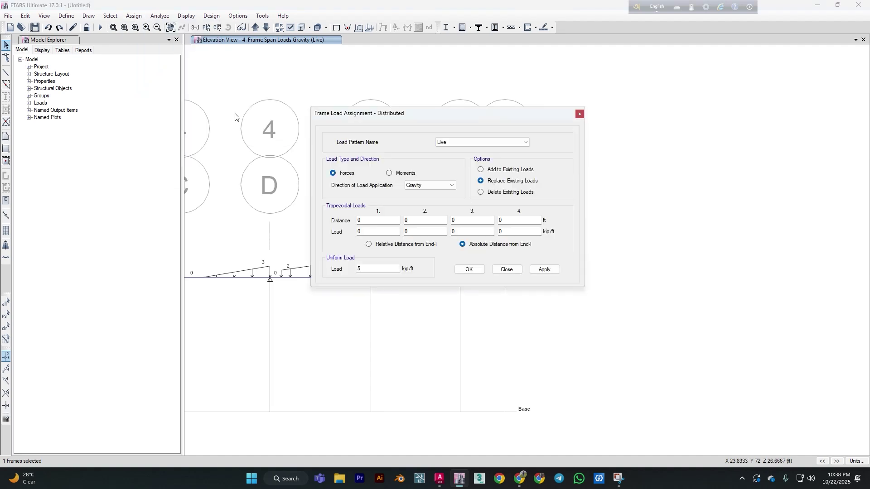
double_click(369, 269)
double_click(375, 220)
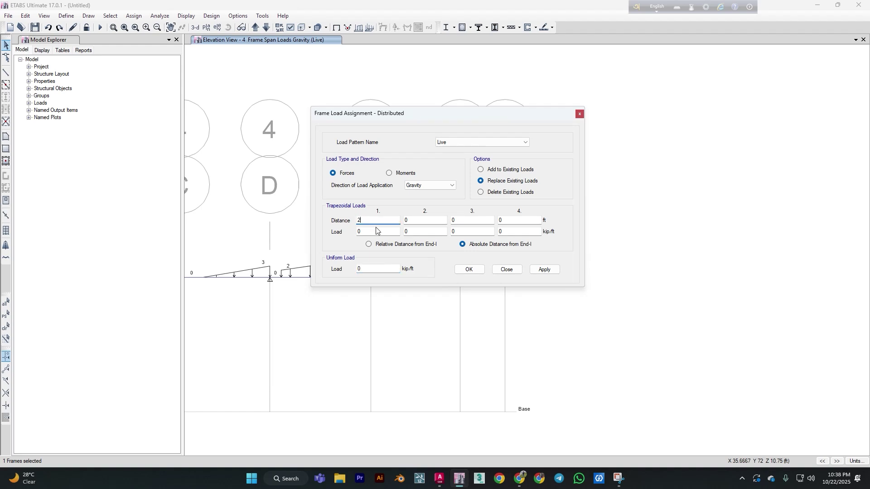
double_click(378, 232)
double_click(414, 222)
text(6)
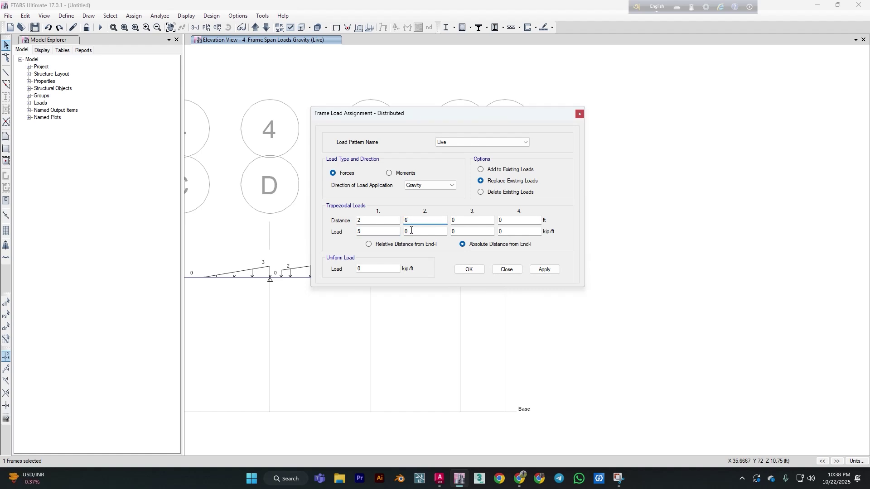
double_click(412, 231)
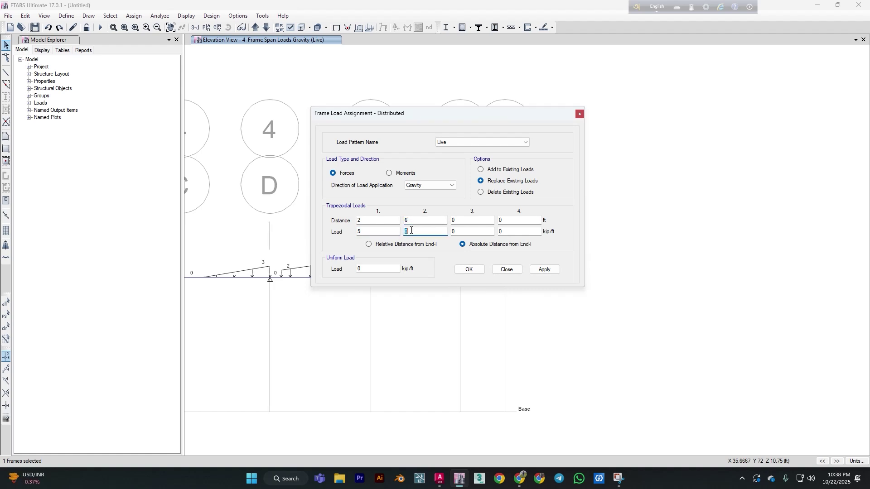
click(546, 270)
click(507, 270)
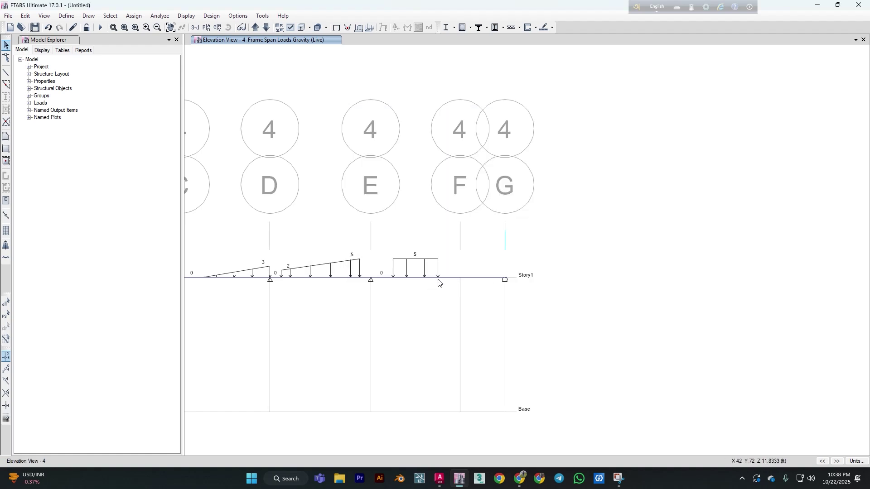
scroll(453, 285, down, 3)
scroll(335, 282, up, 3)
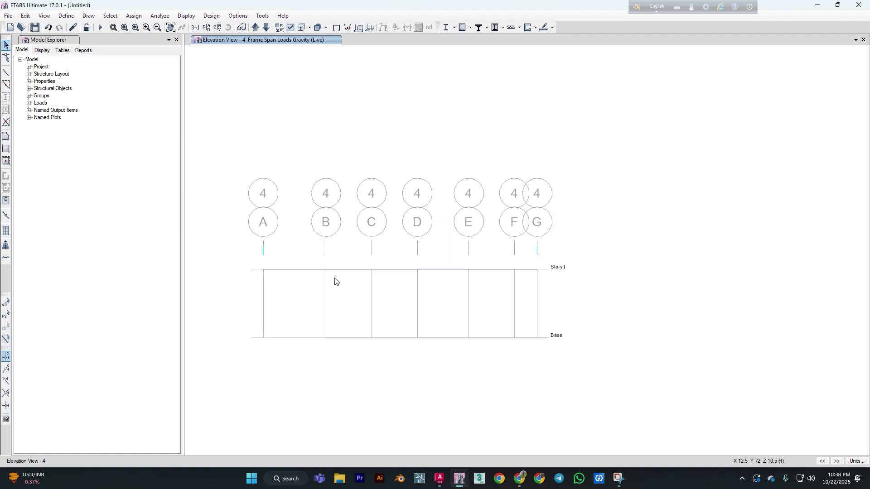
mouse_move(641, 352)
middle_down()
mouse_move(614, 350)
mouse_move(650, 347)
middle_up()
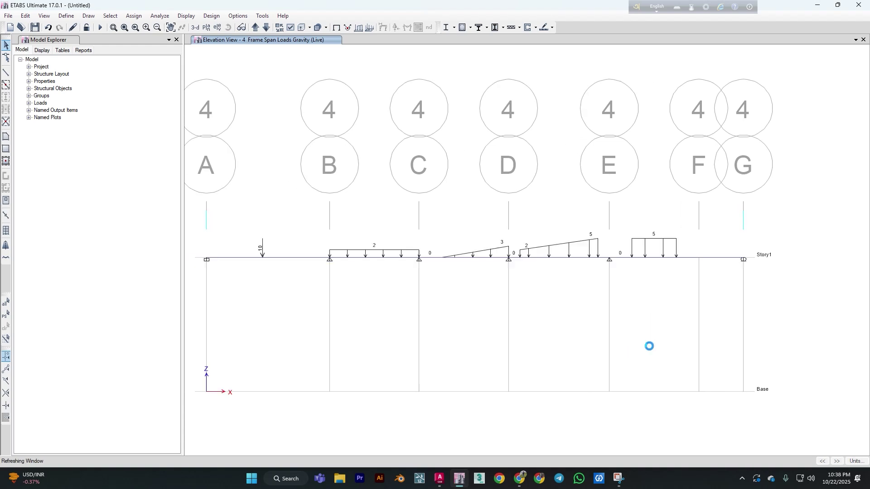
click(180, 19)
mouse_move(208, 42)
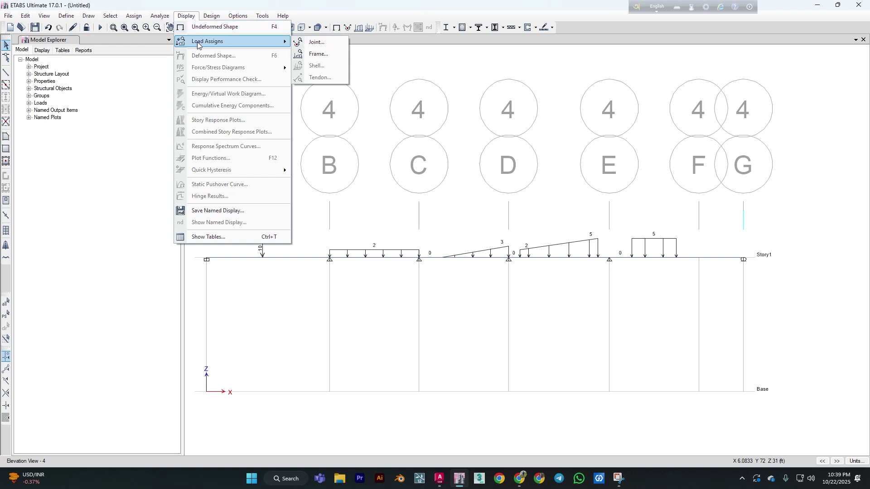
click(317, 54)
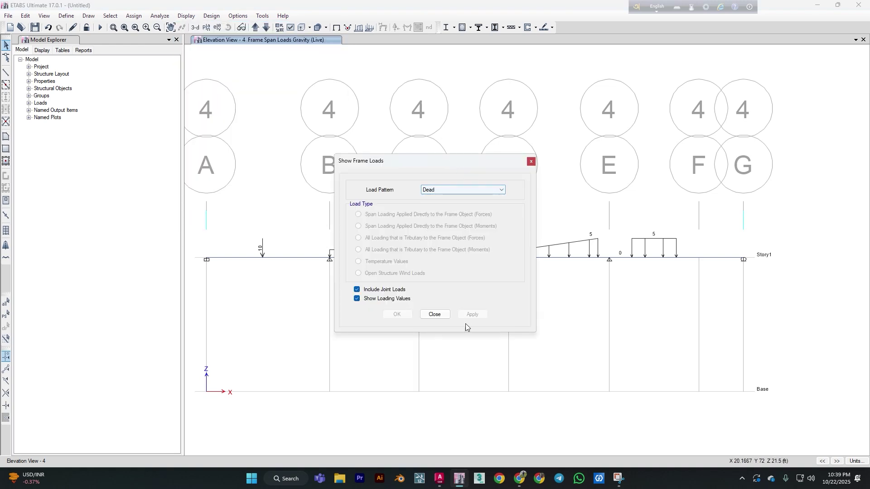
click(531, 163)
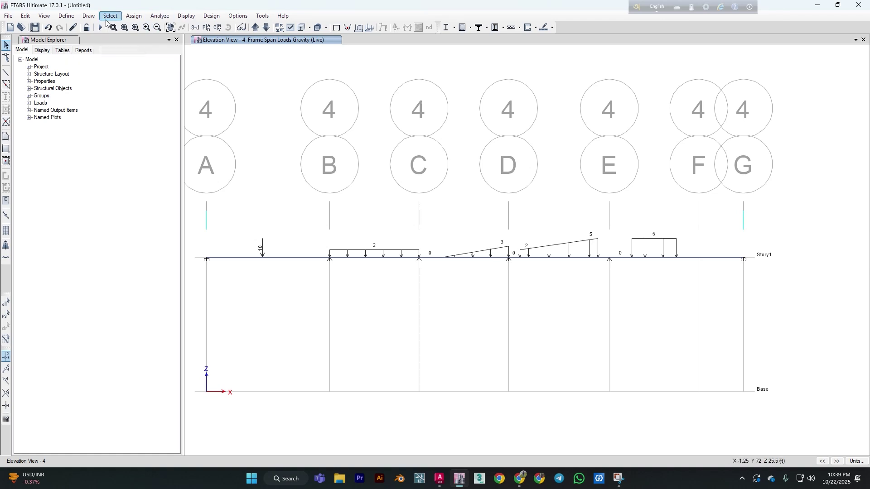
Set the Dead and Modal load cases to Do Not Run, leaving only the Live case set to run
click(159, 17)
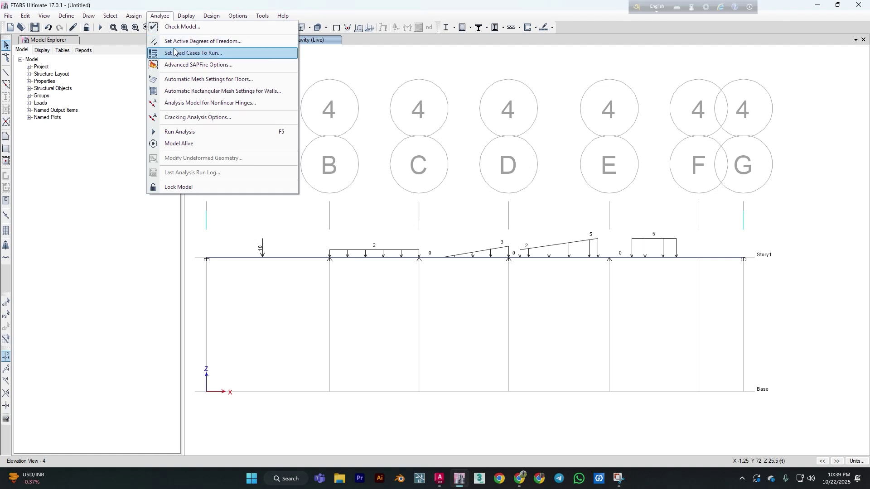
click(187, 53)
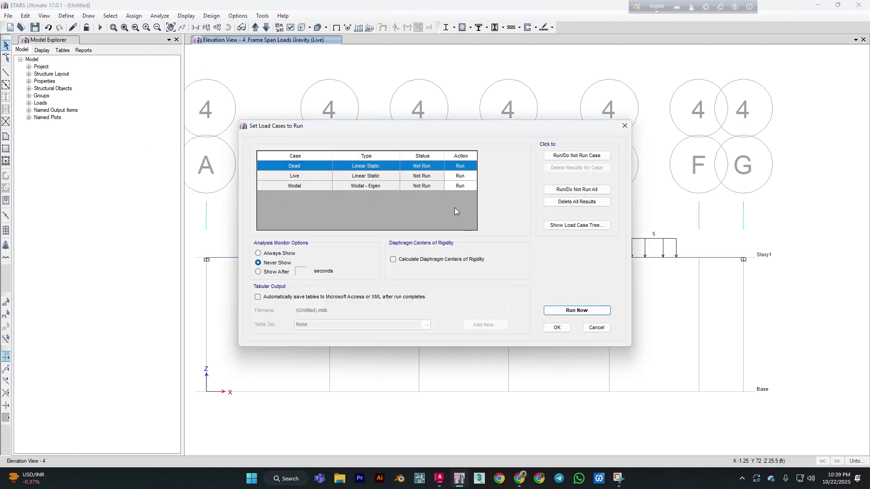
click(573, 157)
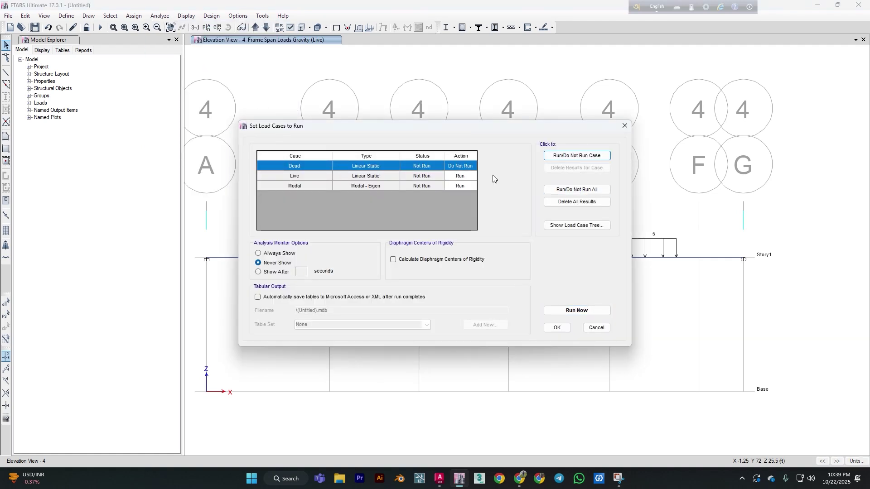
click(423, 186)
click(580, 157)
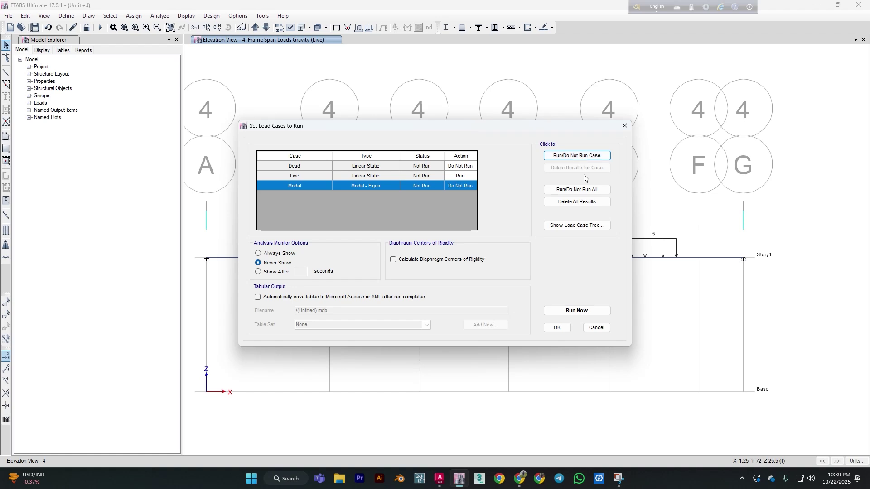
Run the analysis, saving the model as "beAM 5" in the Etabs folder
click(571, 311)
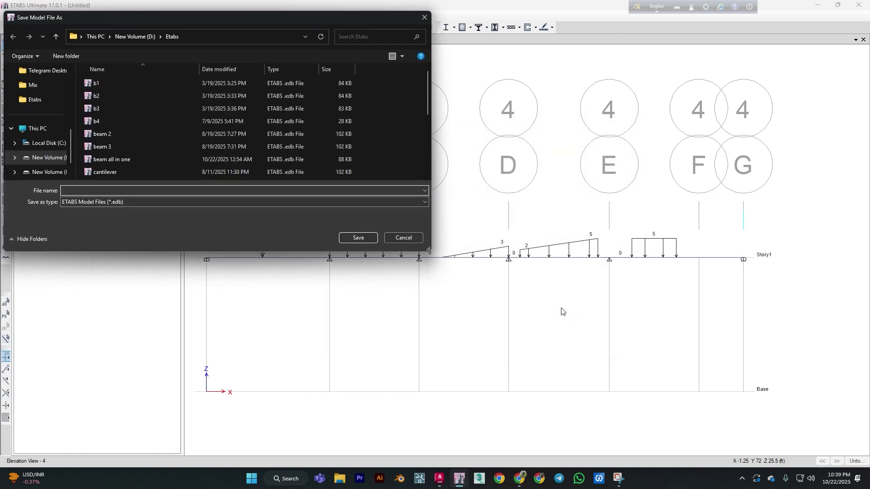
text(beA)
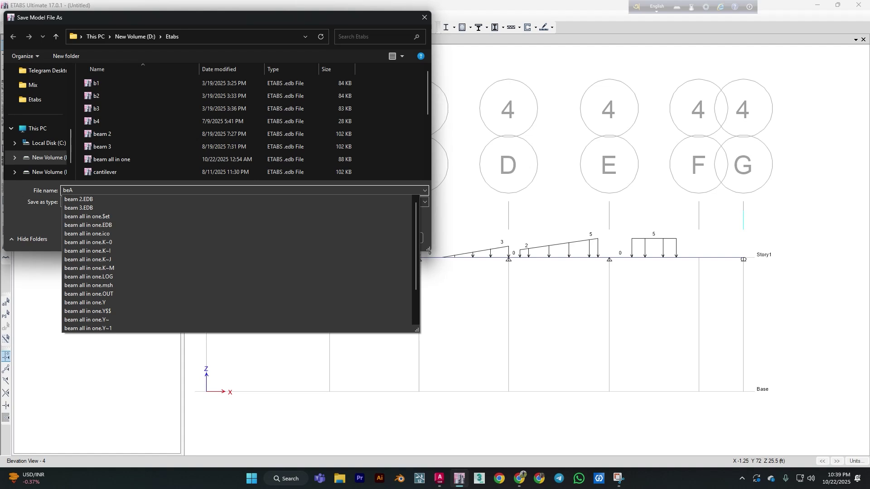
text(2)
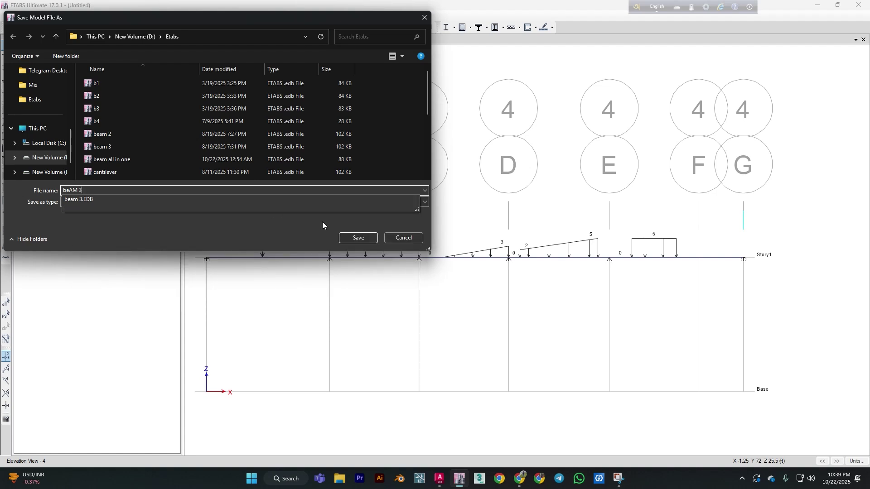
key(BackSpace)
text(5)
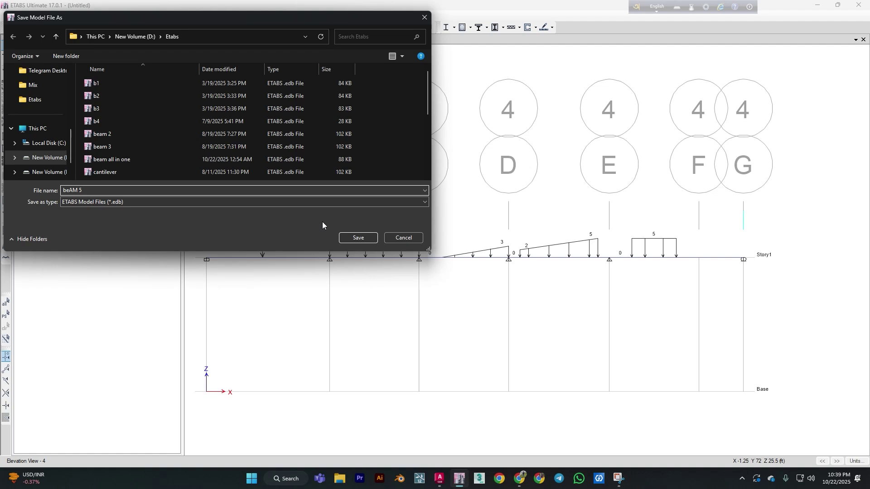
click(358, 238)
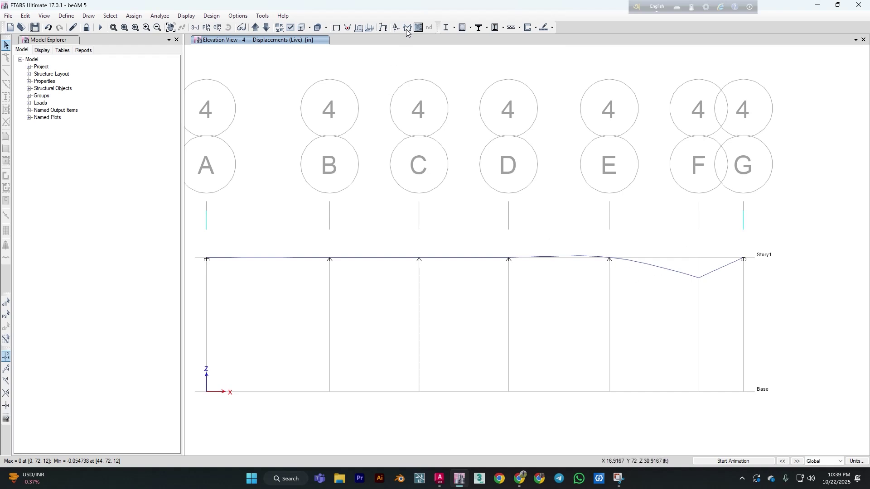
Shrink the ETABS window and display the Live support reactions Fx, Fy and Fz as arrows, inspecting the supports at both beam ends
double_click(569, 9)
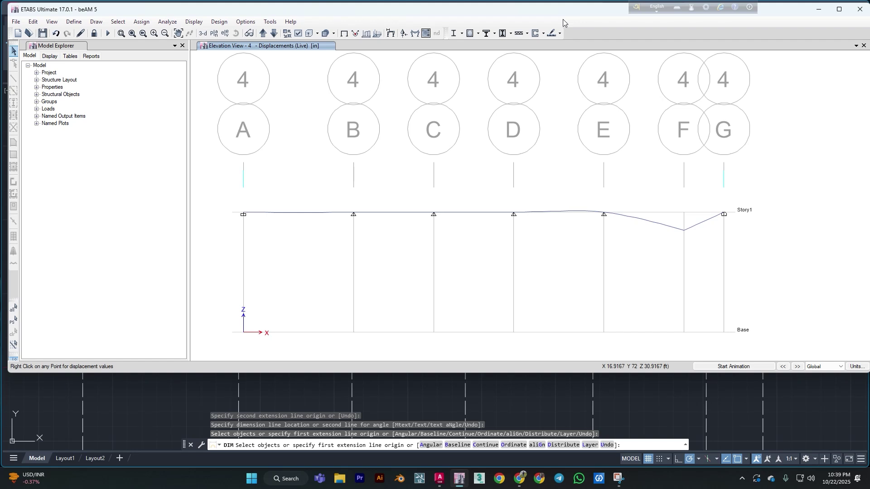
click(414, 35)
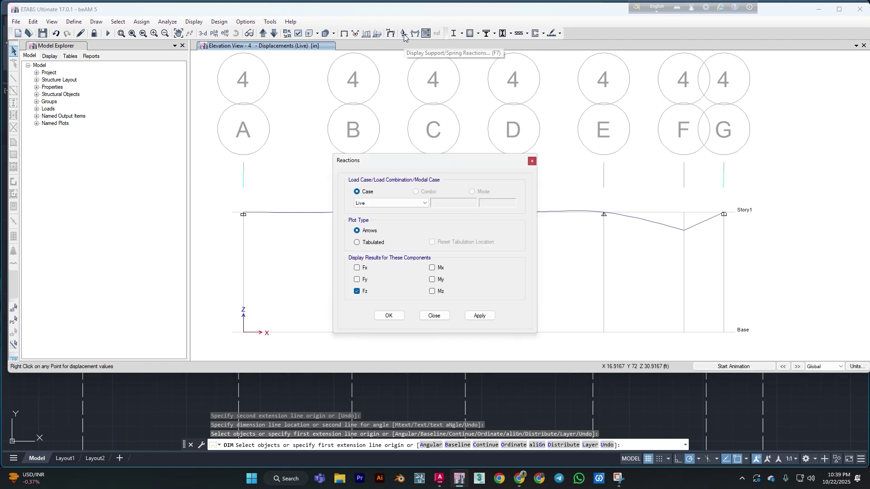
click(357, 279)
click(357, 268)
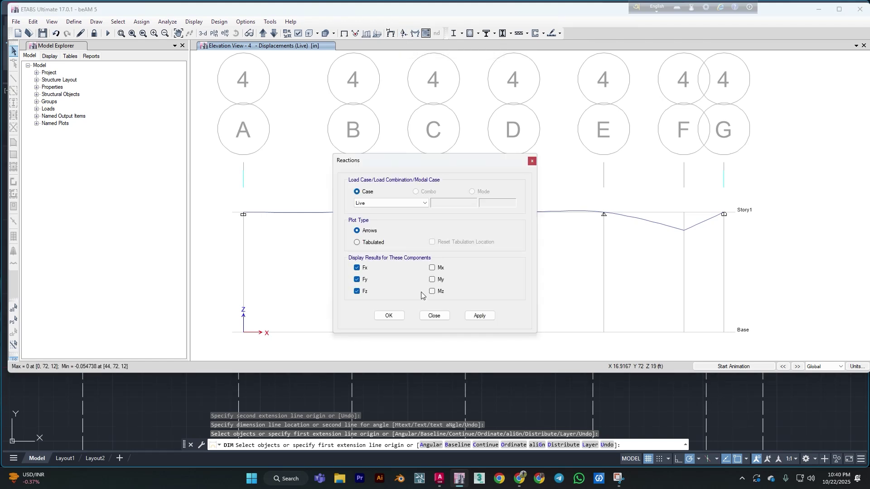
click(479, 316)
click(439, 317)
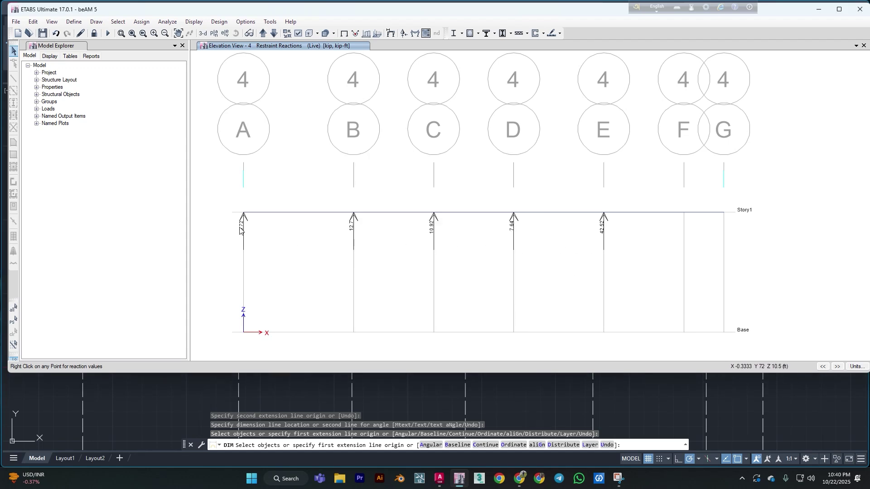
scroll(236, 222, up, 1)
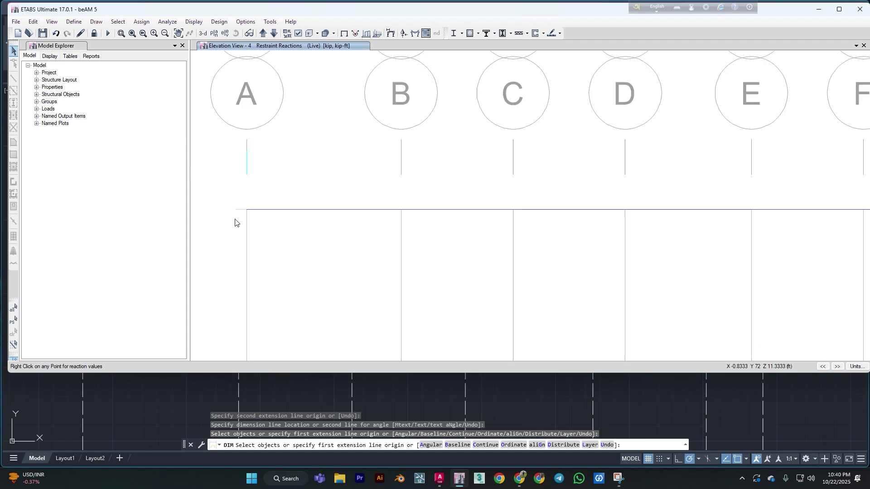
scroll(239, 227, down, 1)
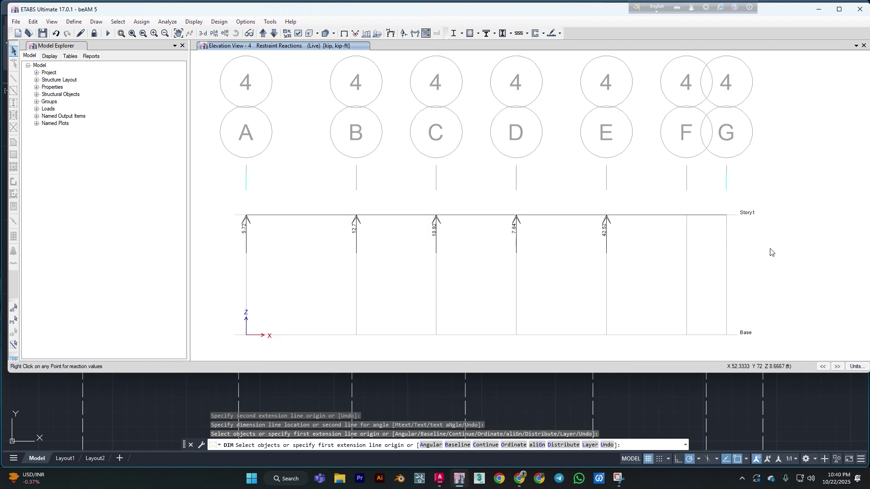
scroll(730, 221, up, 2)
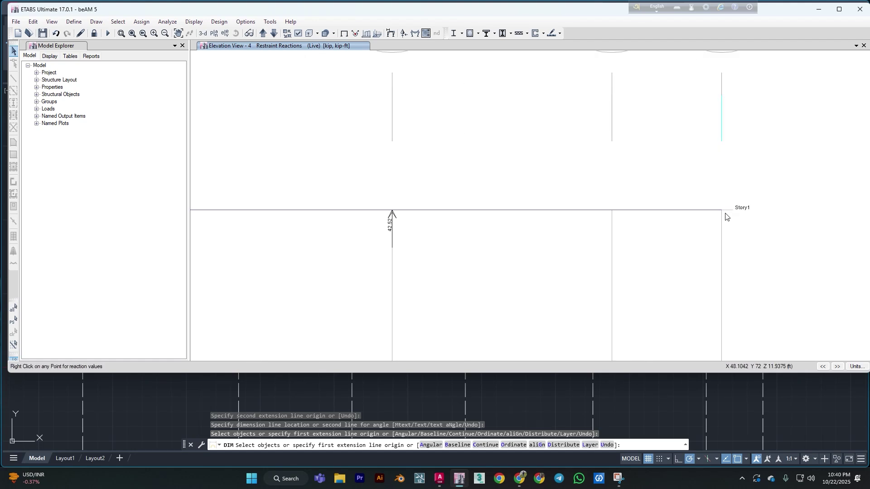
scroll(724, 225, down, 2)
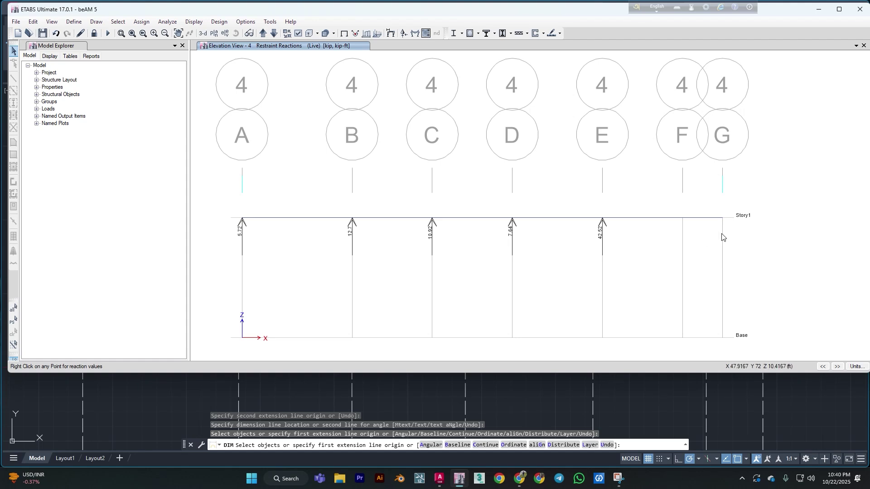
mouse_move(722, 219)
Display the filled Moment 3-3 diagram of the beam for the Live load case
click(404, 34)
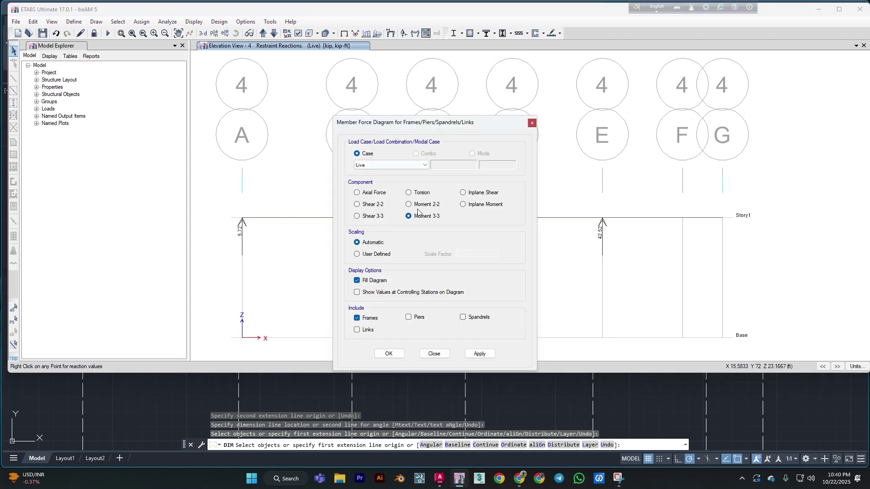
click(480, 354)
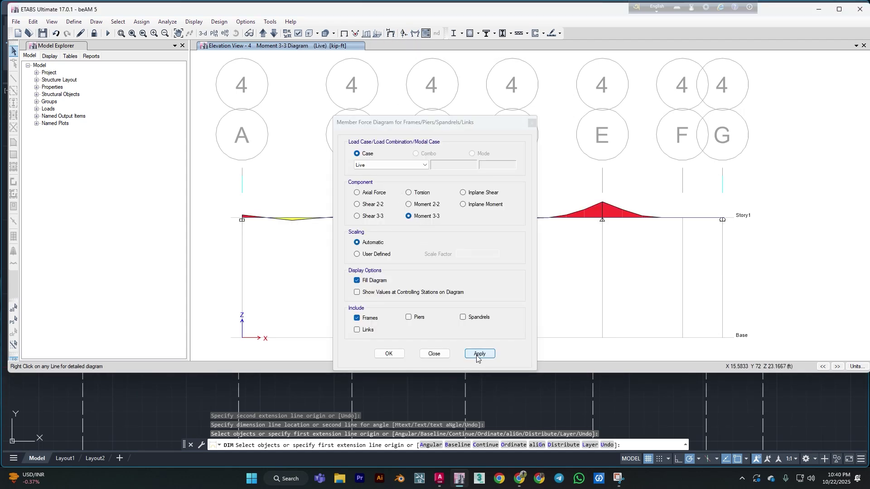
click(435, 354)
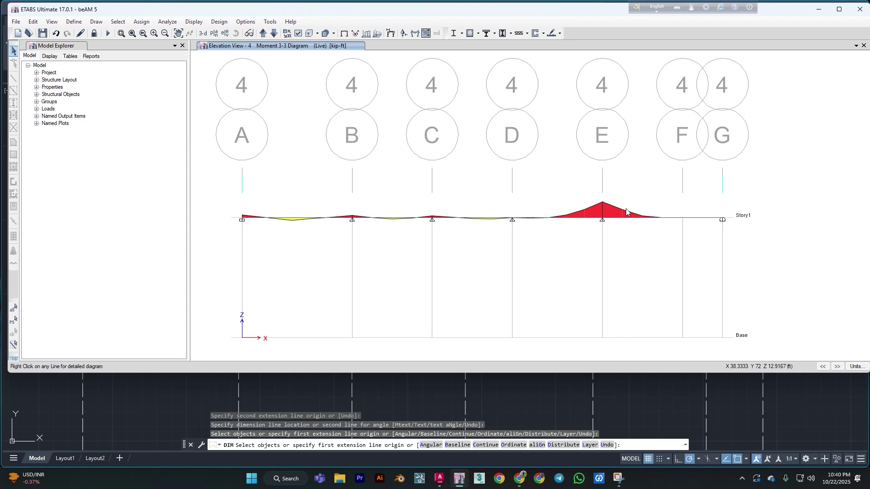
Examine the bending moment diagram closely around the supports at grids E and A
scroll(601, 213, up, 3)
scroll(600, 211, down, 4)
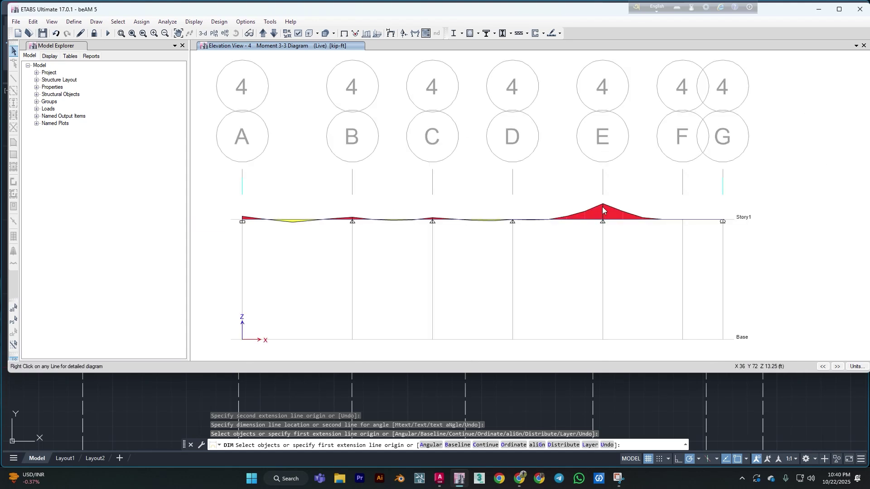
scroll(602, 207, up, 5)
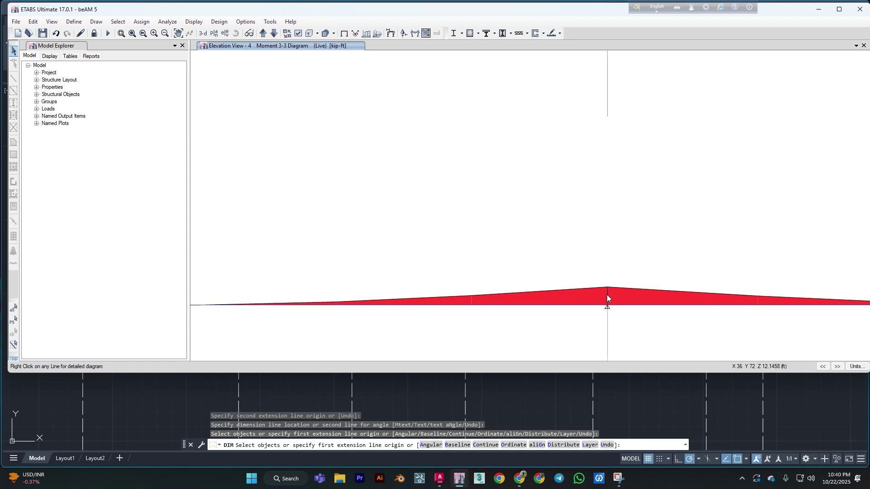
scroll(608, 294, down, 4)
scroll(296, 232, up, 5)
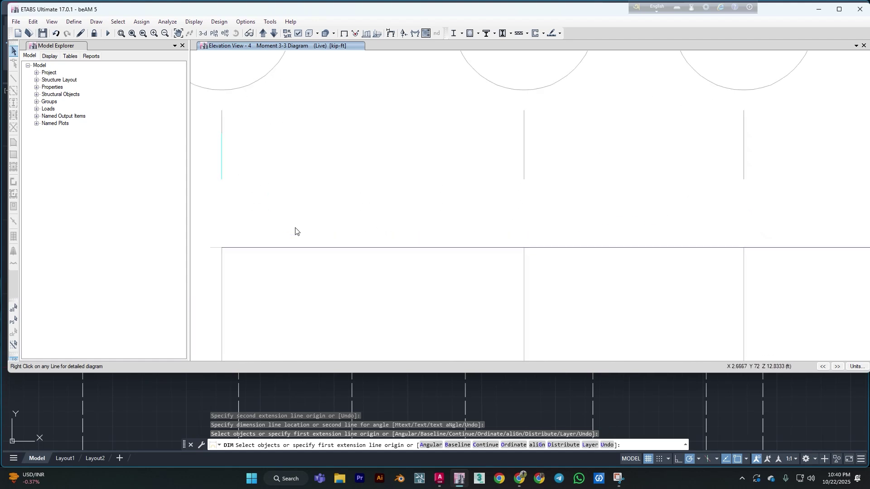
scroll(296, 231, down, 2)
scroll(296, 234, up, 2)
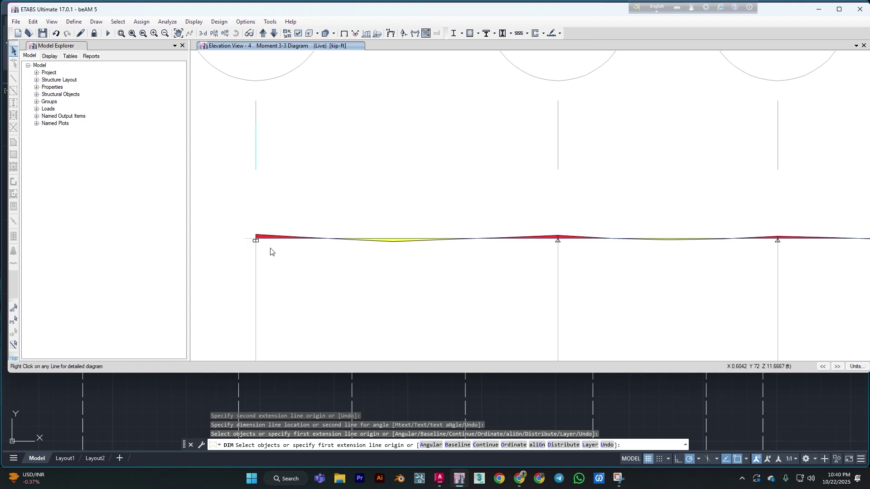
scroll(272, 248, down, 3)
Display the filled Shear 2-2 force diagram of the beam for the Live load case
click(415, 33)
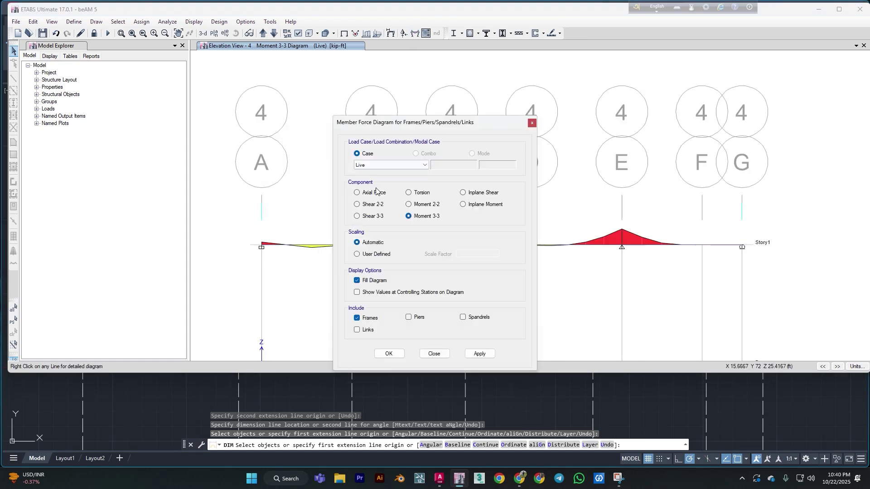
click(476, 354)
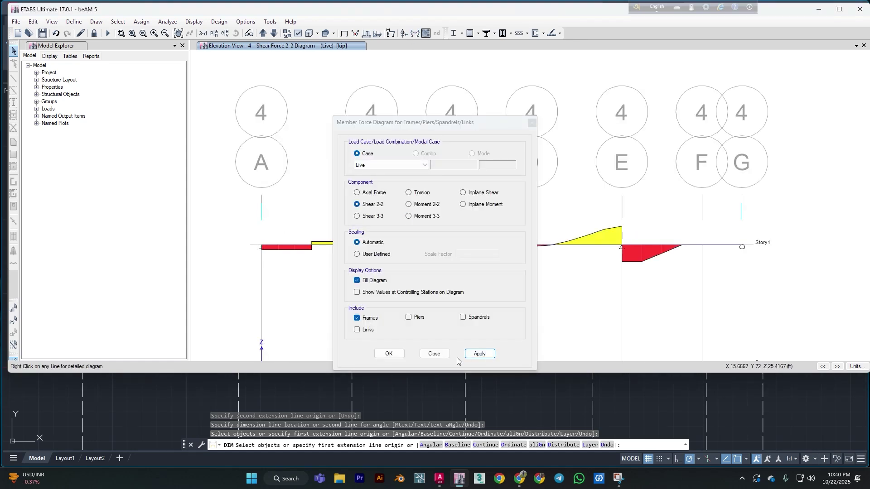
click(434, 354)
middle_drag(526, 307, 507, 300)
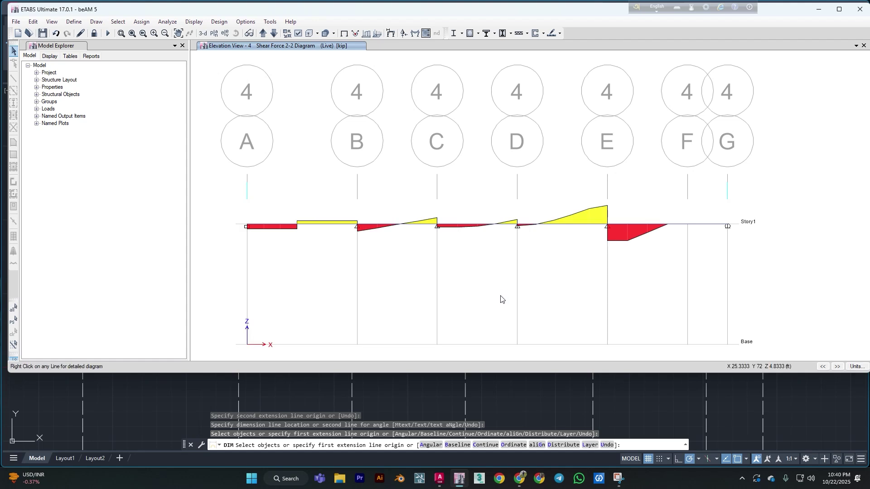
Switch the beam's Live force diagram back to Moment 3-3
click(415, 34)
click(429, 219)
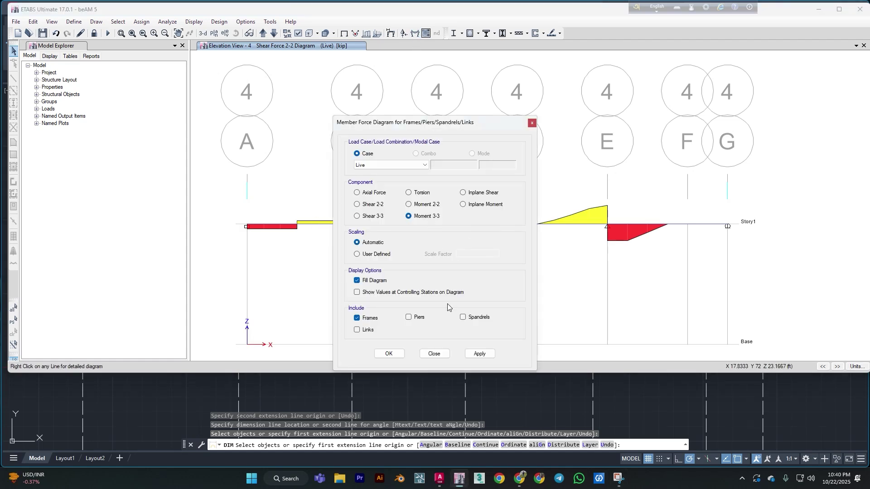
click(480, 353)
click(439, 354)
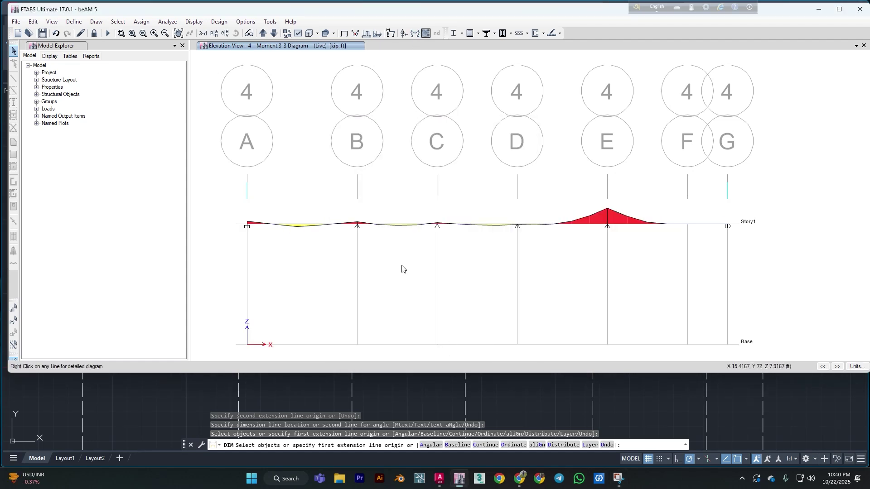